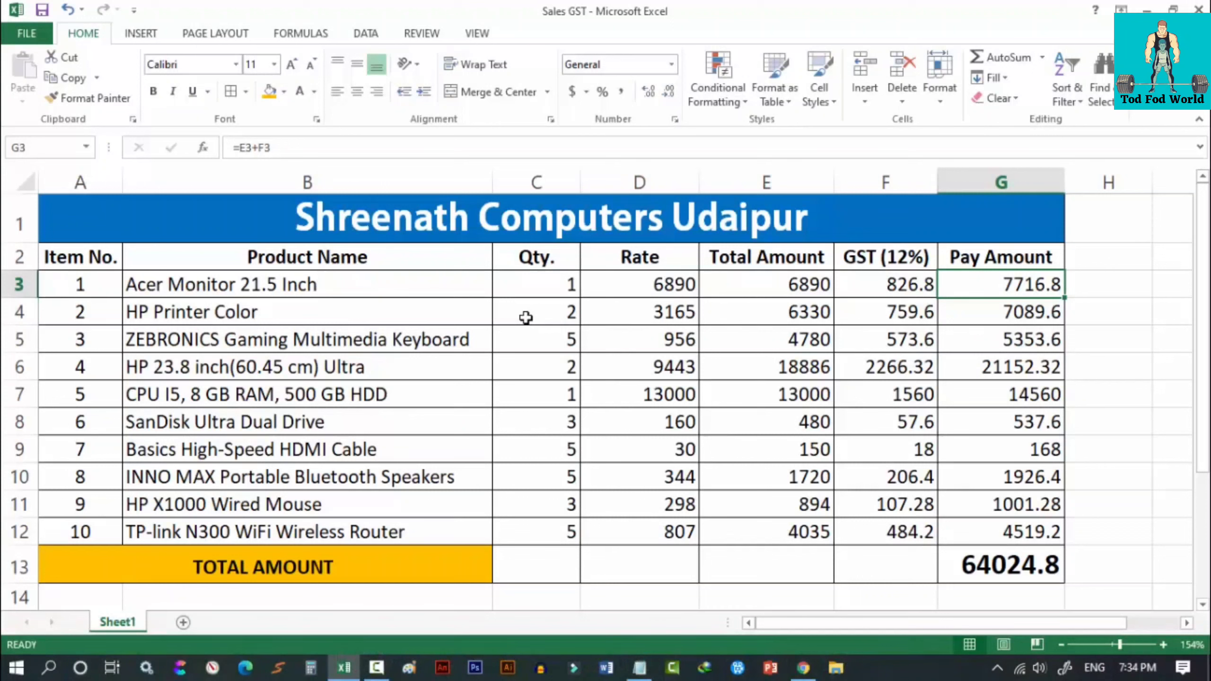
# Examine the Rate values, the GST and Pay Amount formulas for the first item, and the grand total formula in G13.
pyautogui.click(646, 281)
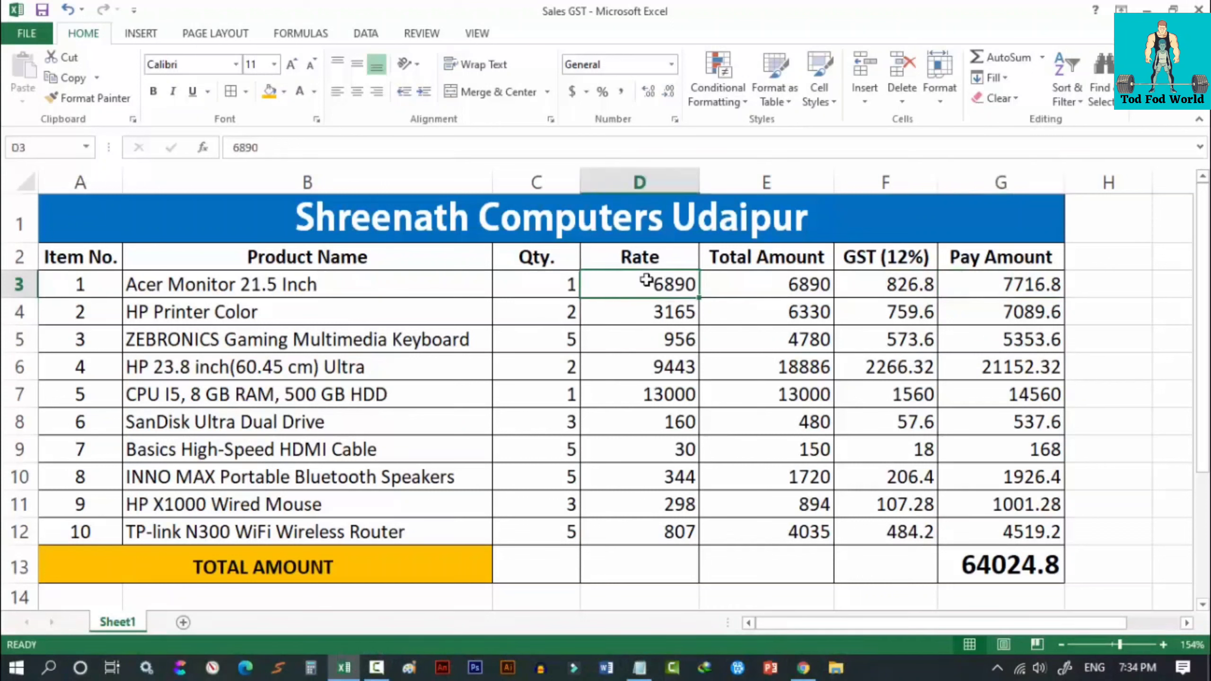
pyautogui.click(861, 277)
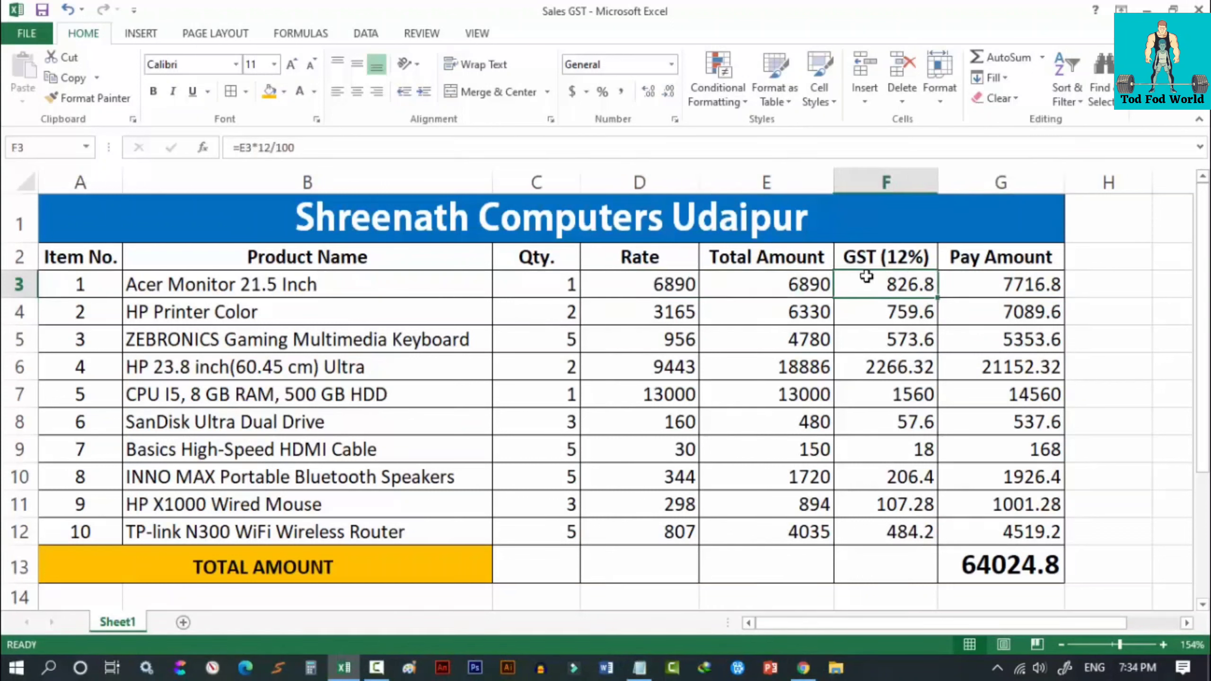
pyautogui.click(990, 283)
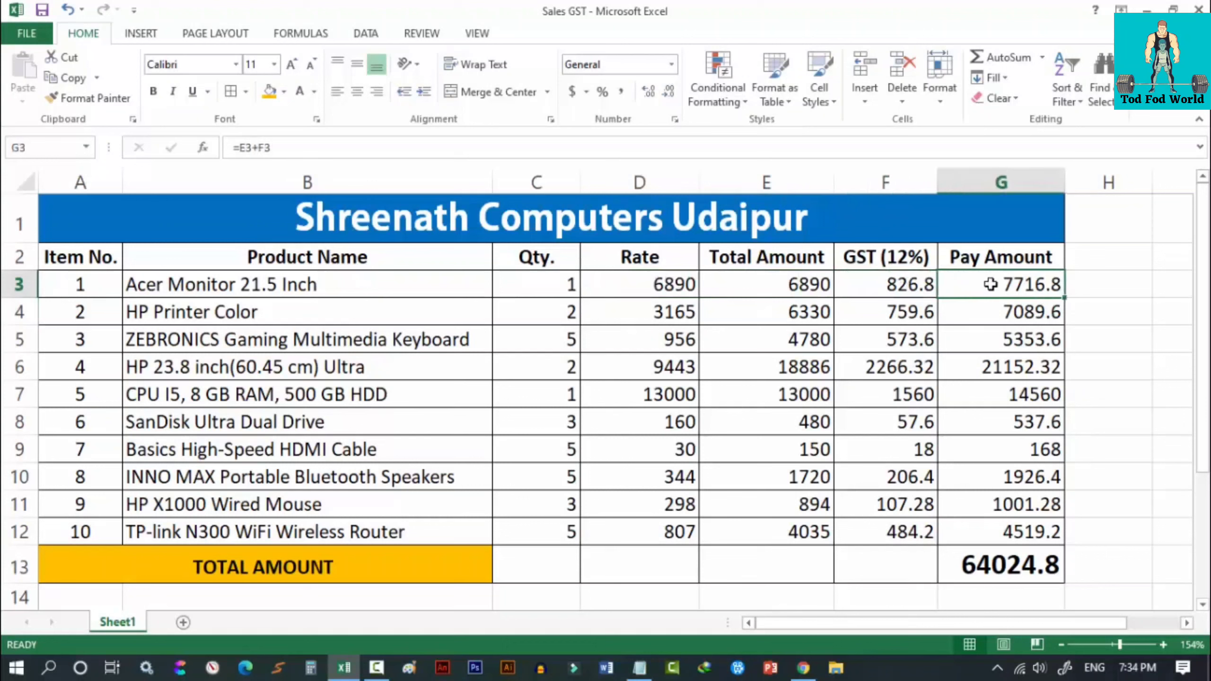
pyautogui.click(903, 284)
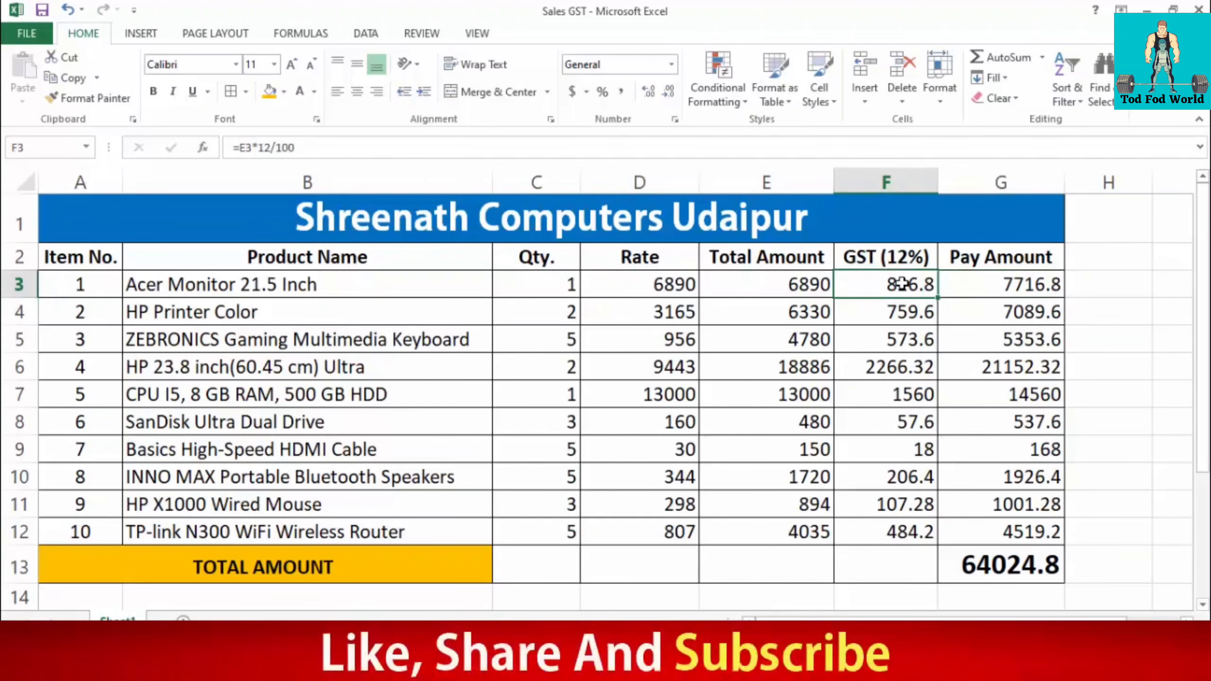
pyautogui.click(1002, 565)
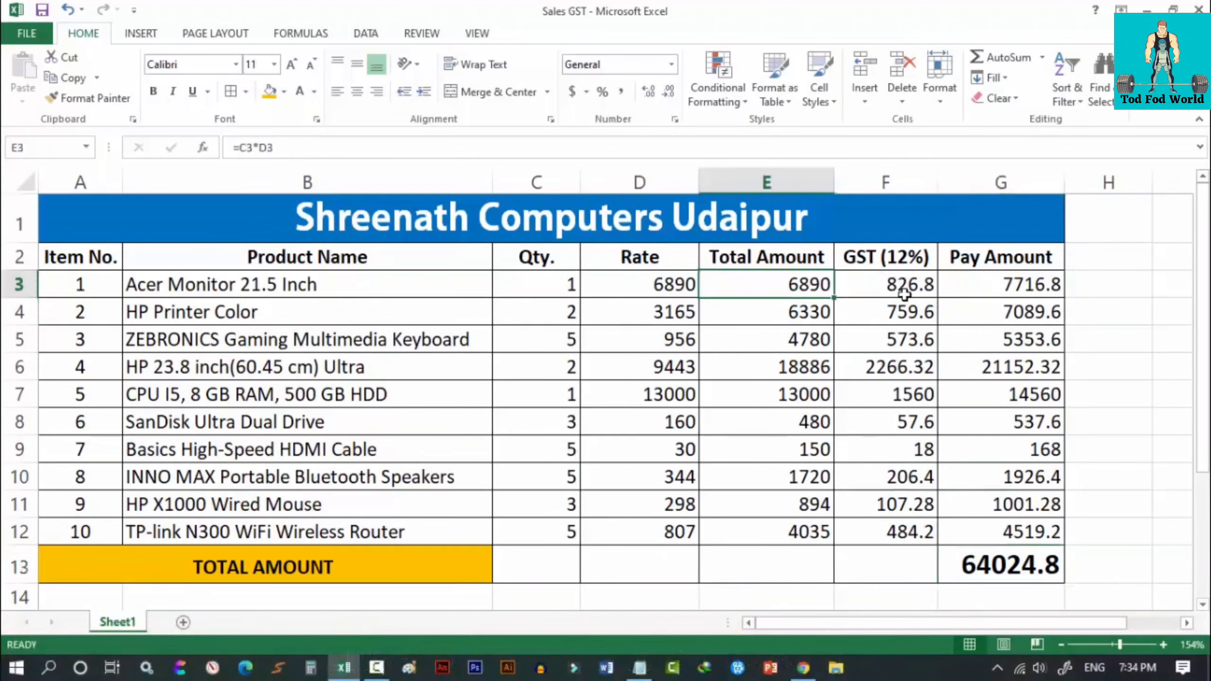
pyautogui.click(900, 273)
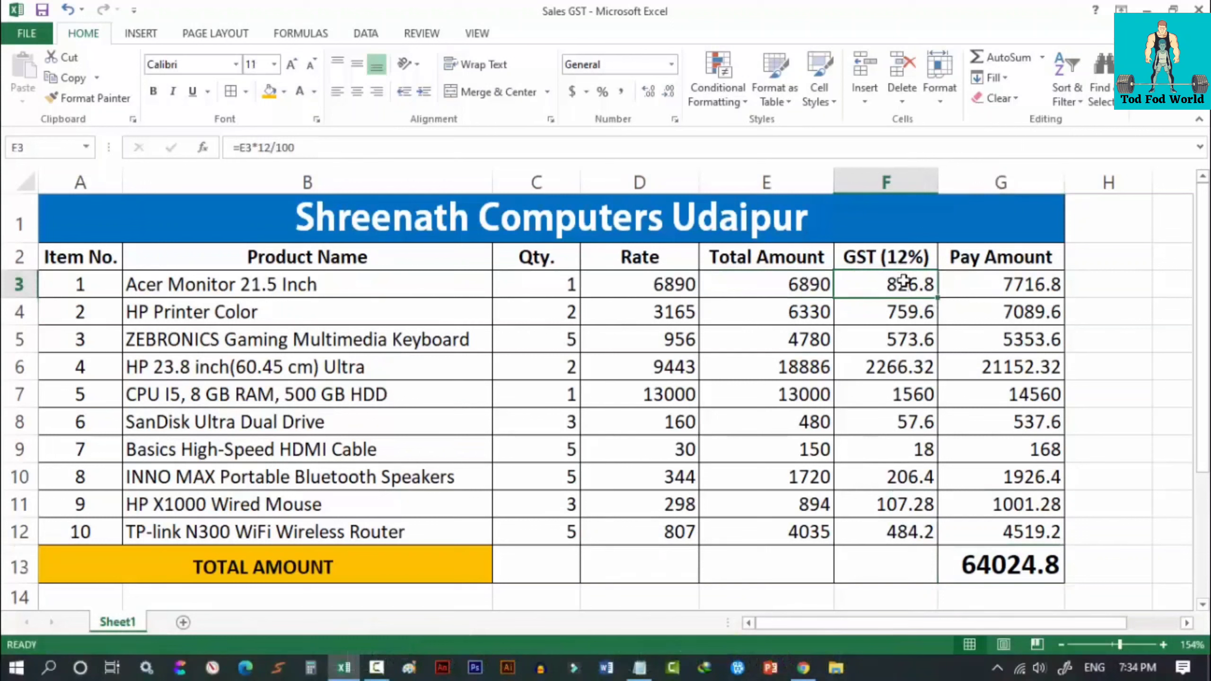
pyautogui.click(981, 558)
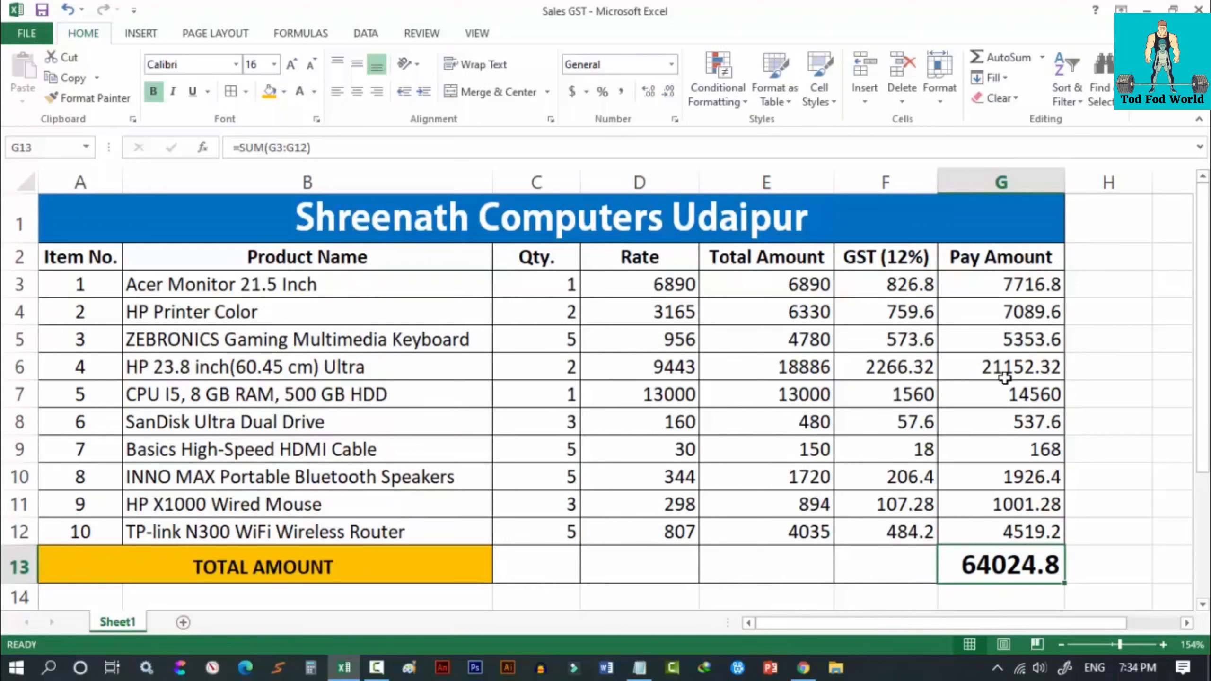
pyautogui.click(617, 251)
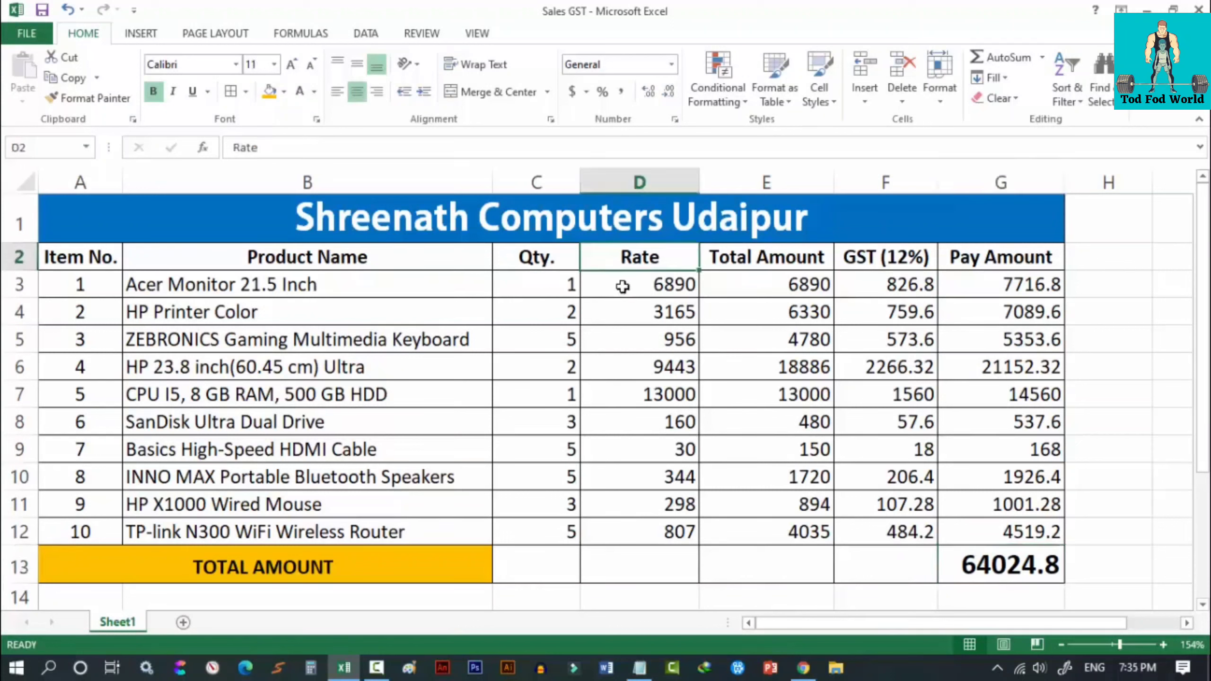
pyautogui.moveTo(638, 287); pyautogui.dragTo(649, 530)
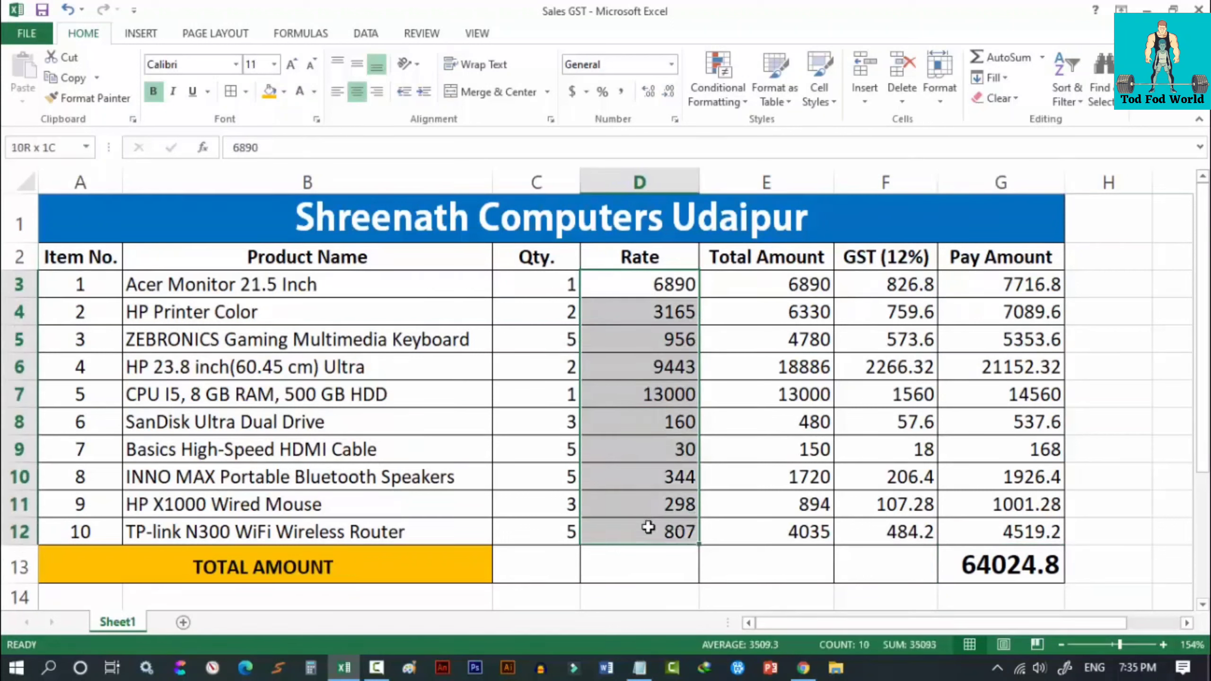
pyautogui.click(635, 283)
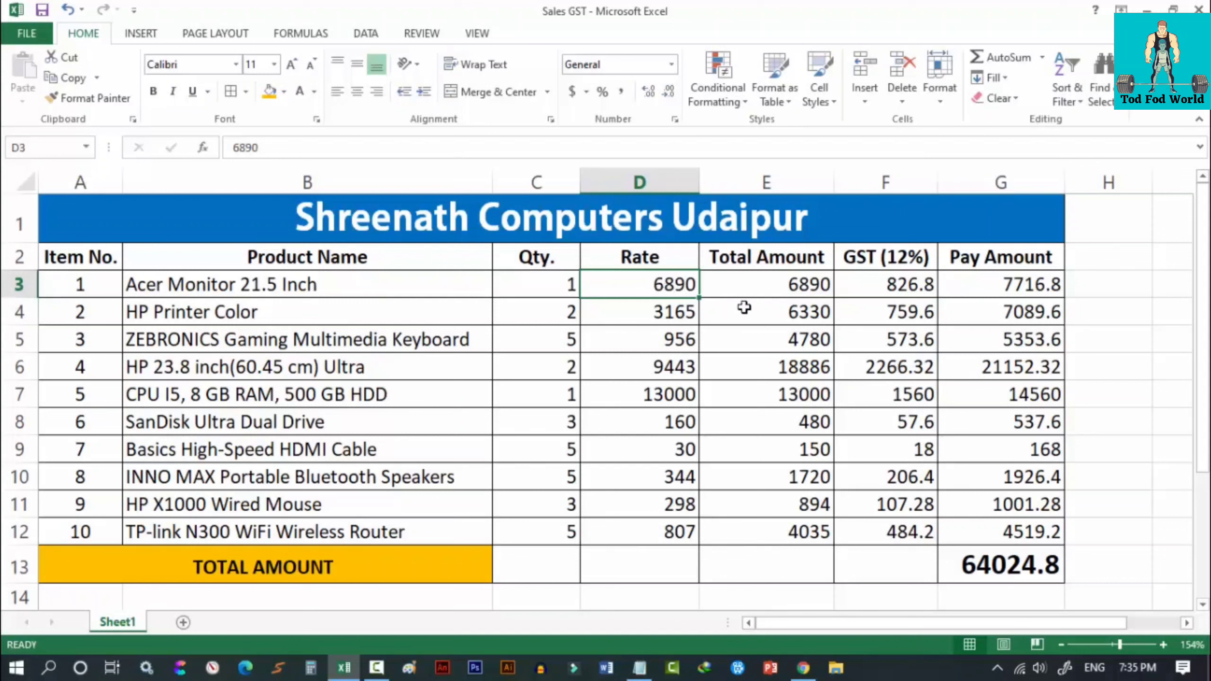
# Clear the Total Amount, GST and Pay Amount values in E3:G12 and the grand total in G13.
pyautogui.click(792, 286)
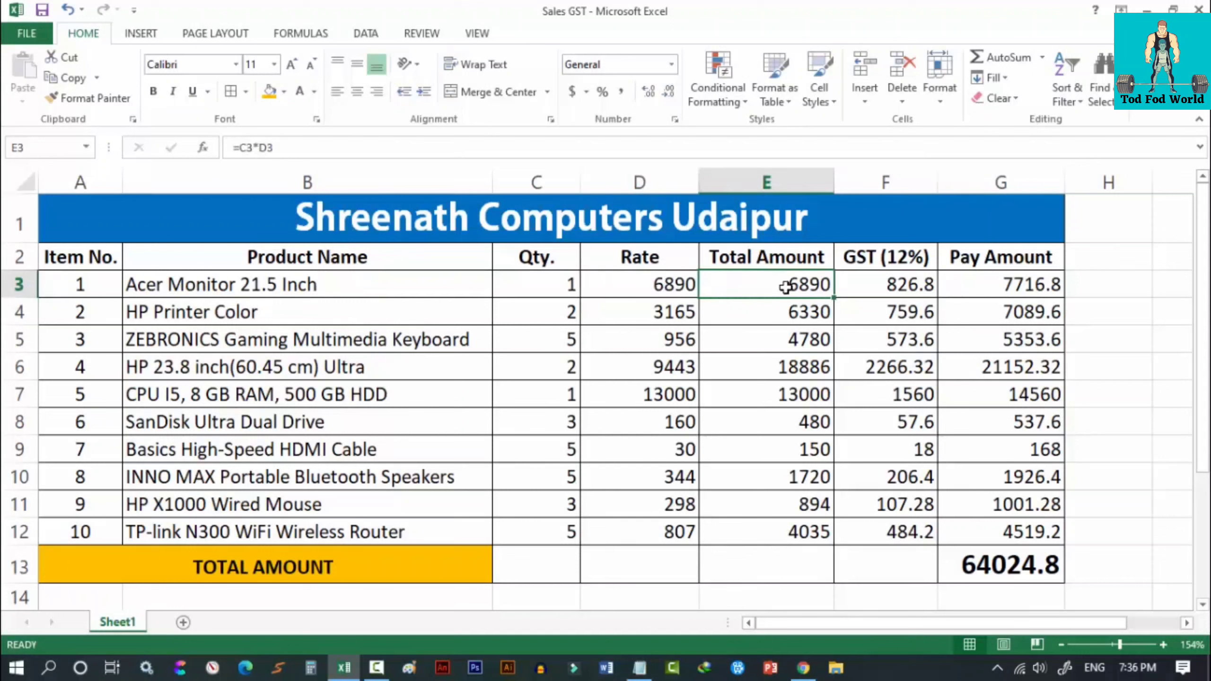
pyautogui.moveTo(782, 286); pyautogui.dragTo(999, 529)
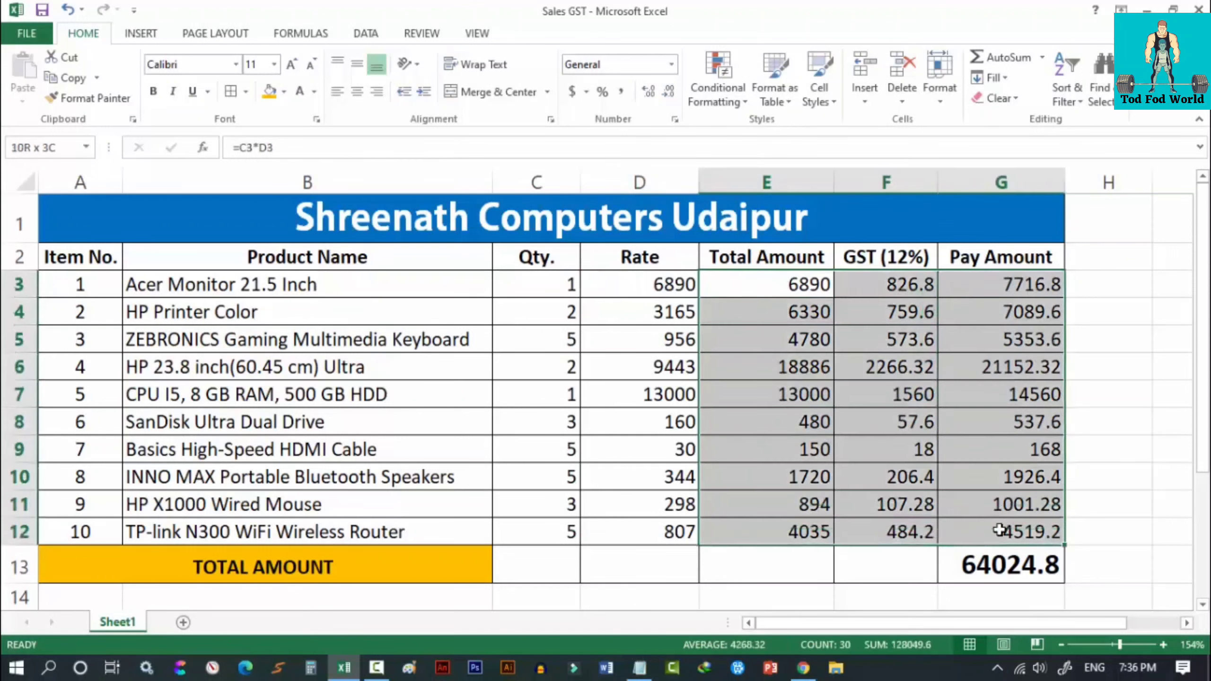
pyautogui.press('Delete')
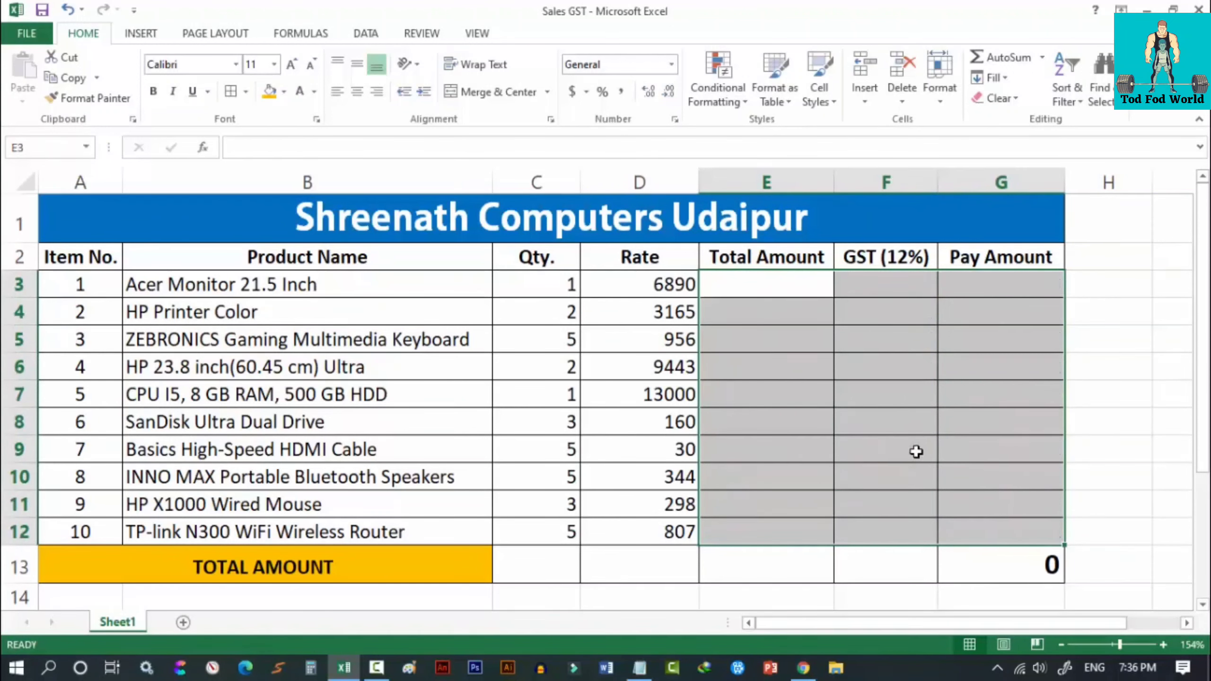
pyautogui.click(1006, 565)
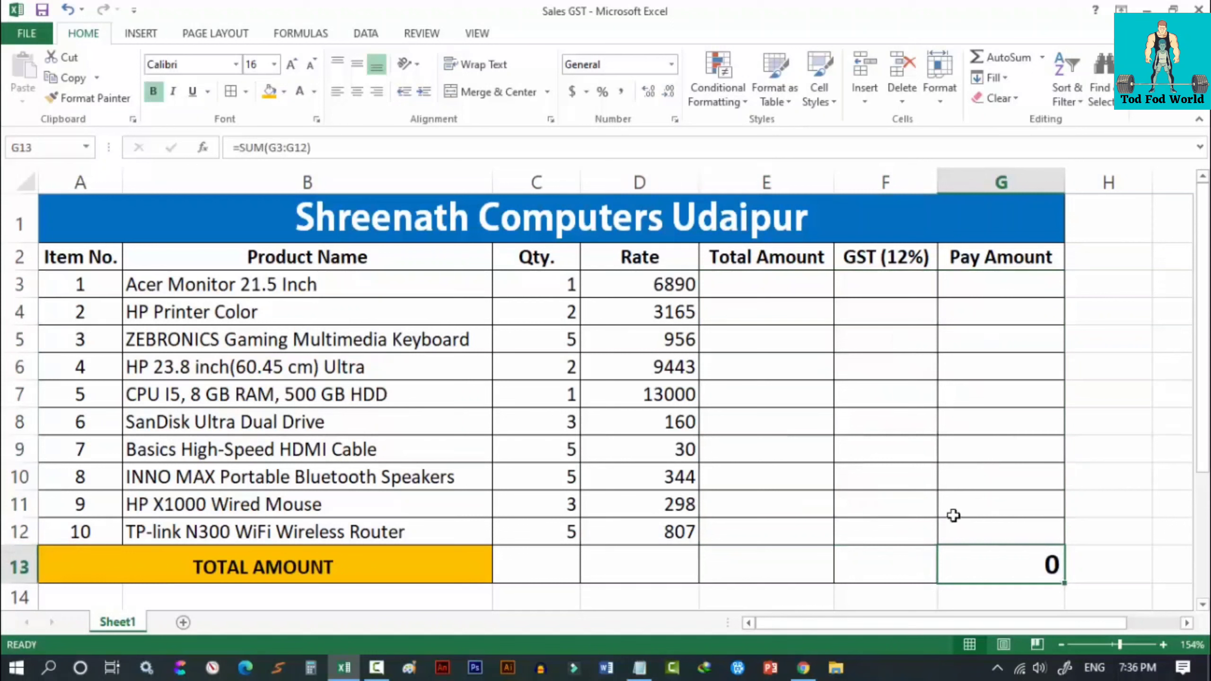
pyautogui.press('Delete')
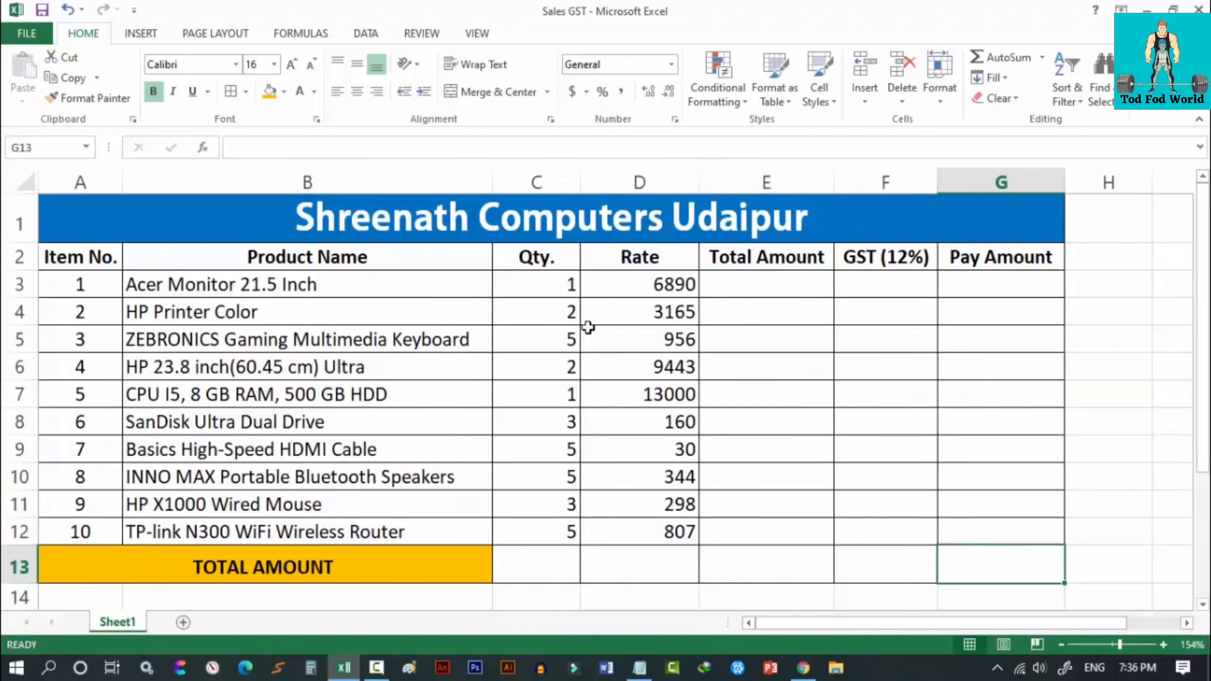
# Review the quantities and rates of the listed products against the empty Total Amount column.
pyautogui.click(554, 283)
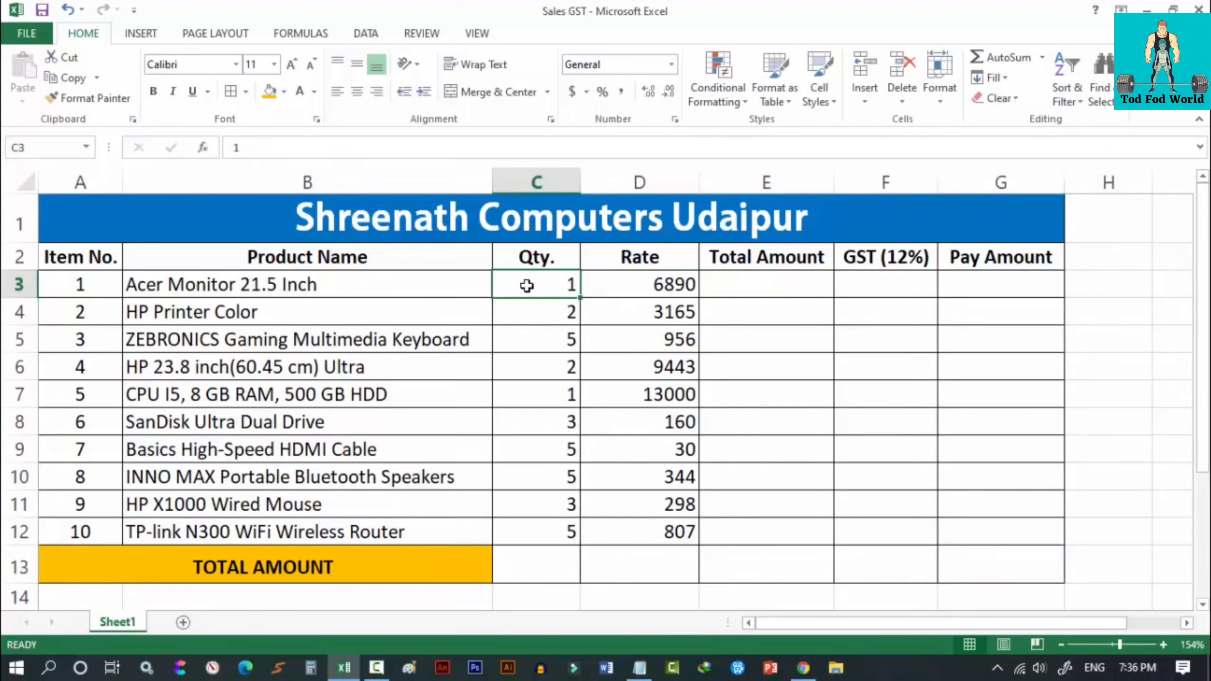
pyautogui.click(661, 286)
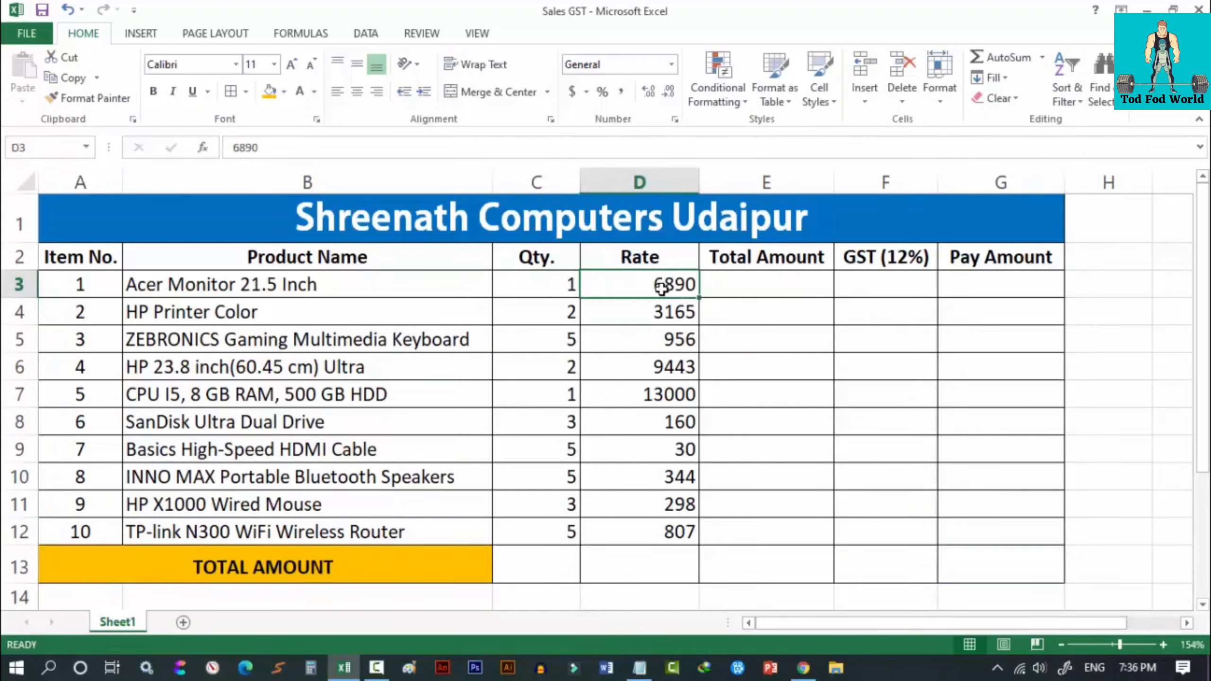
pyautogui.click(738, 285)
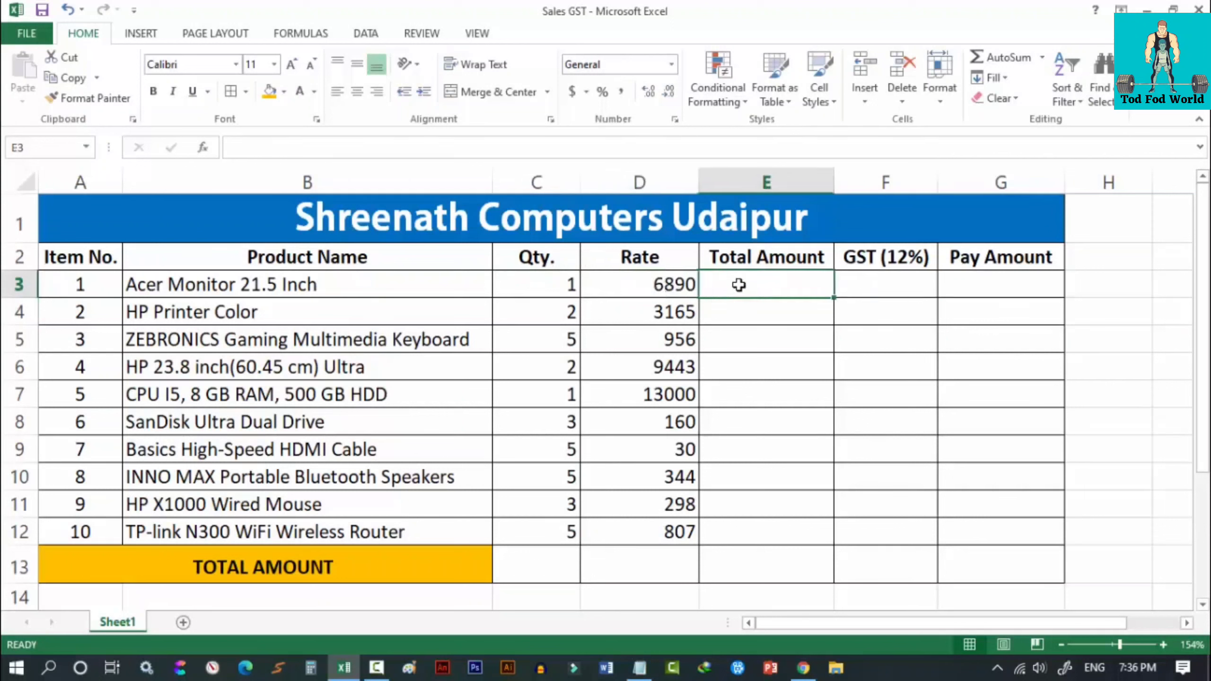
pyautogui.press('Down')
pyautogui.click(552, 311)
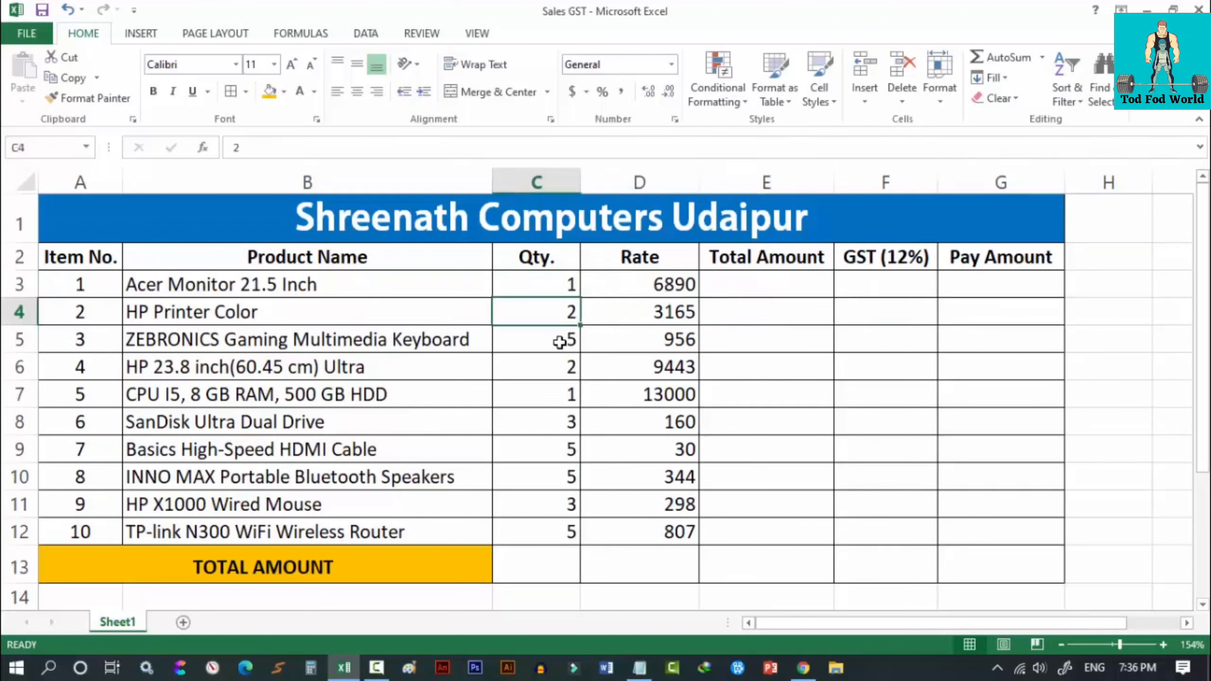
pyautogui.click(559, 342)
pyautogui.click(562, 366)
pyautogui.click(564, 394)
pyautogui.click(565, 421)
pyautogui.click(566, 440)
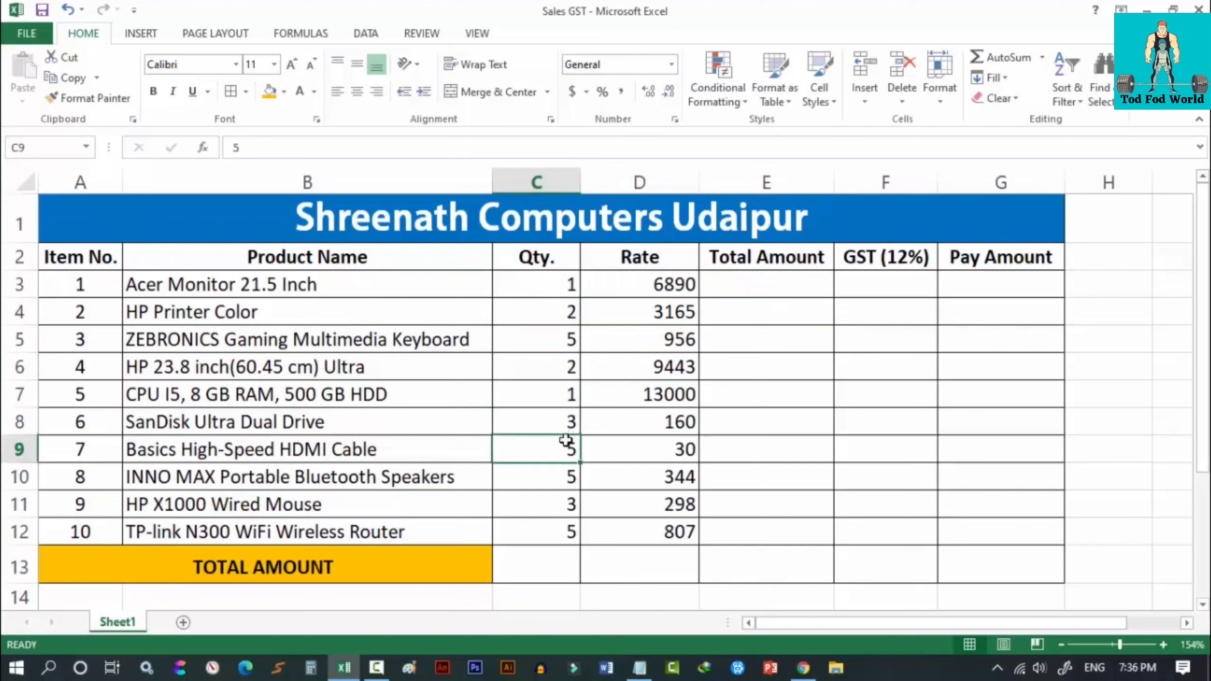
pyautogui.click(550, 318)
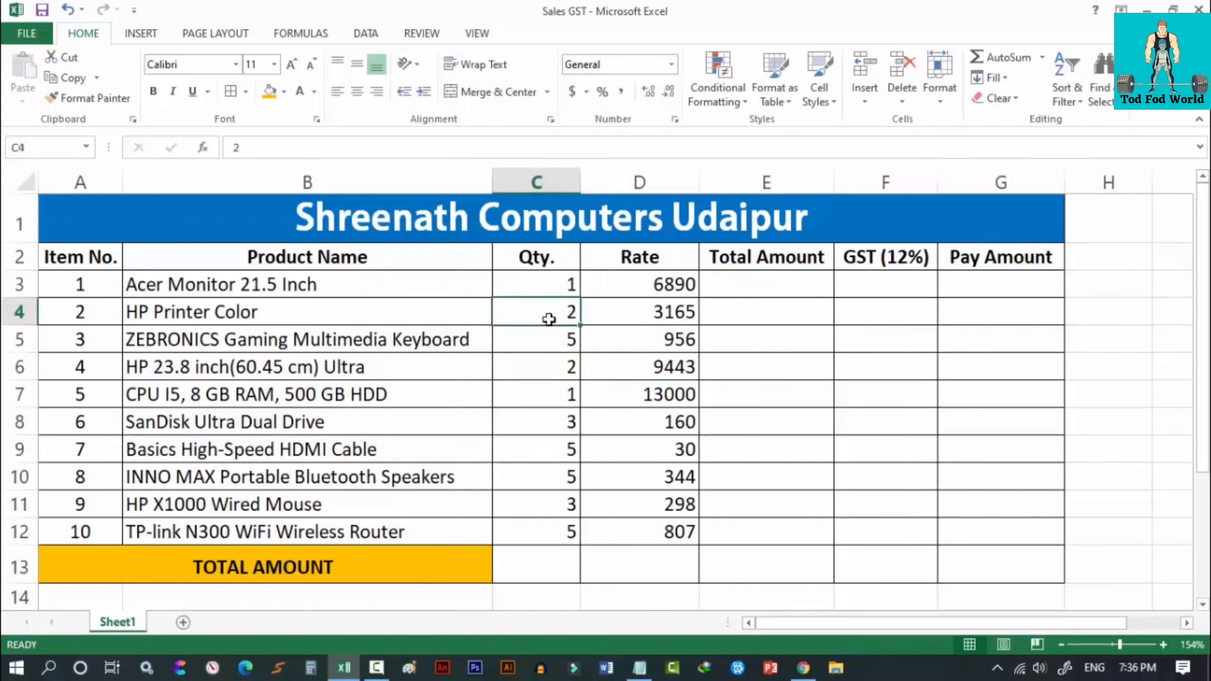
pyautogui.moveTo(719, 283); pyautogui.dragTo(740, 504)
# Calculate the first item's total amount in E3 with =C3*D3 and fill the formula down through E12.
pyautogui.click(766, 285)
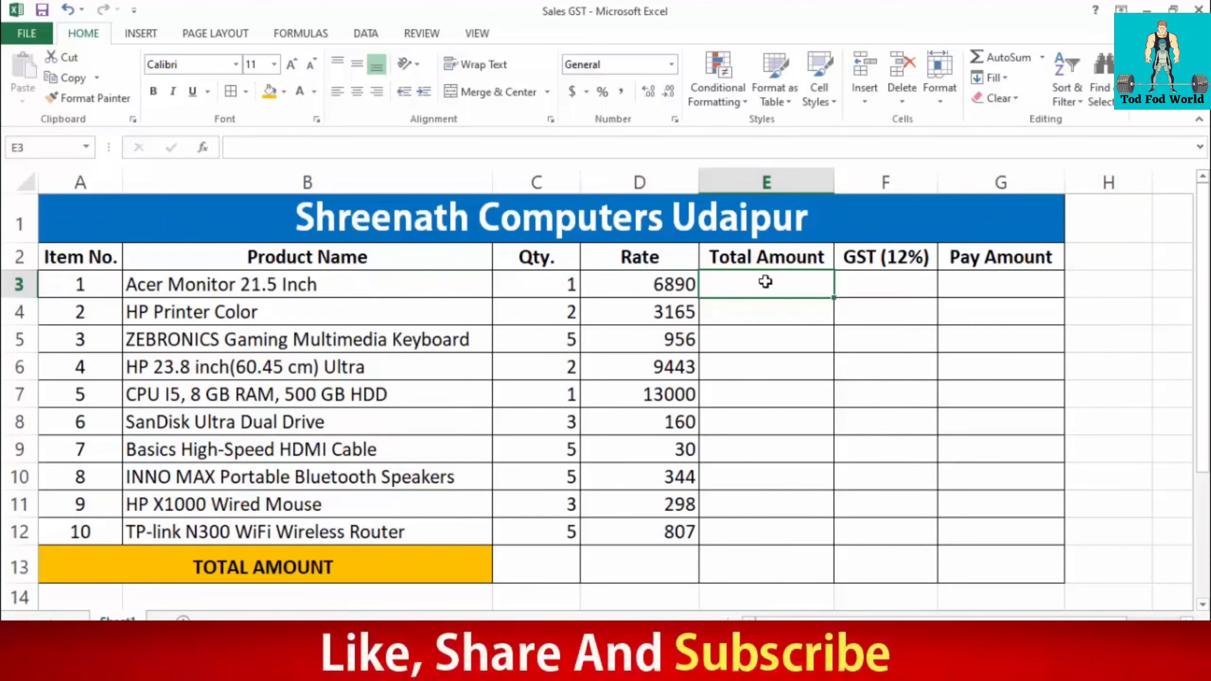
pyautogui.write('=')
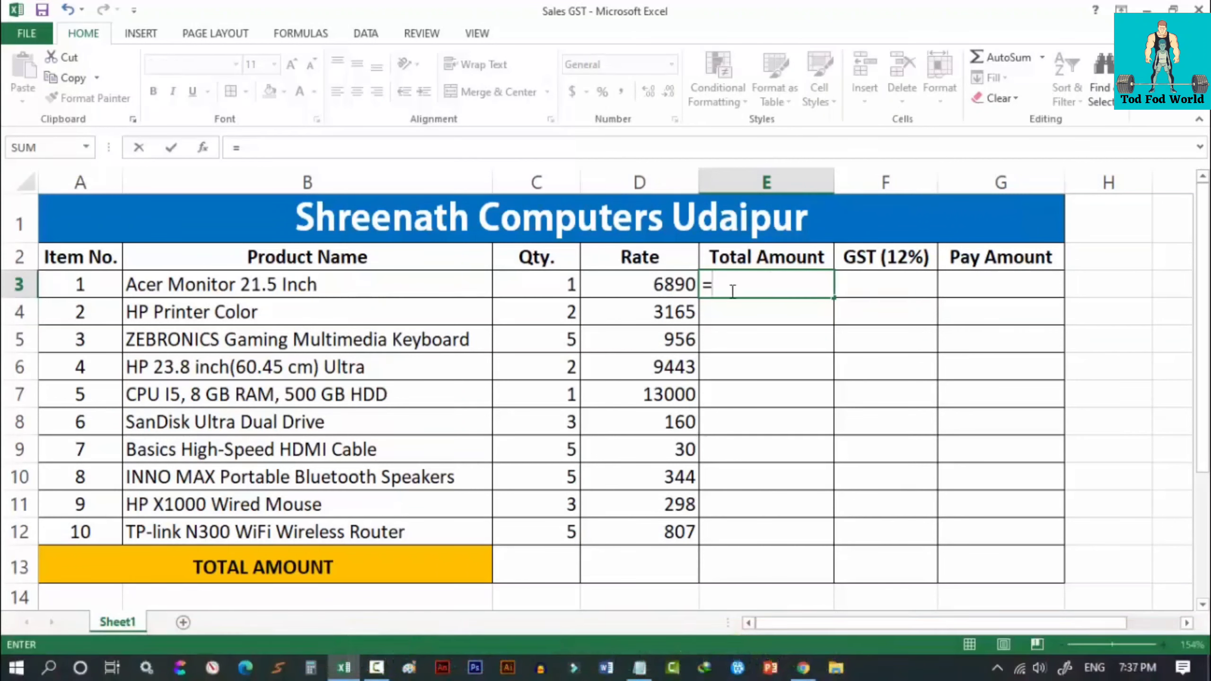
pyautogui.click(542, 285)
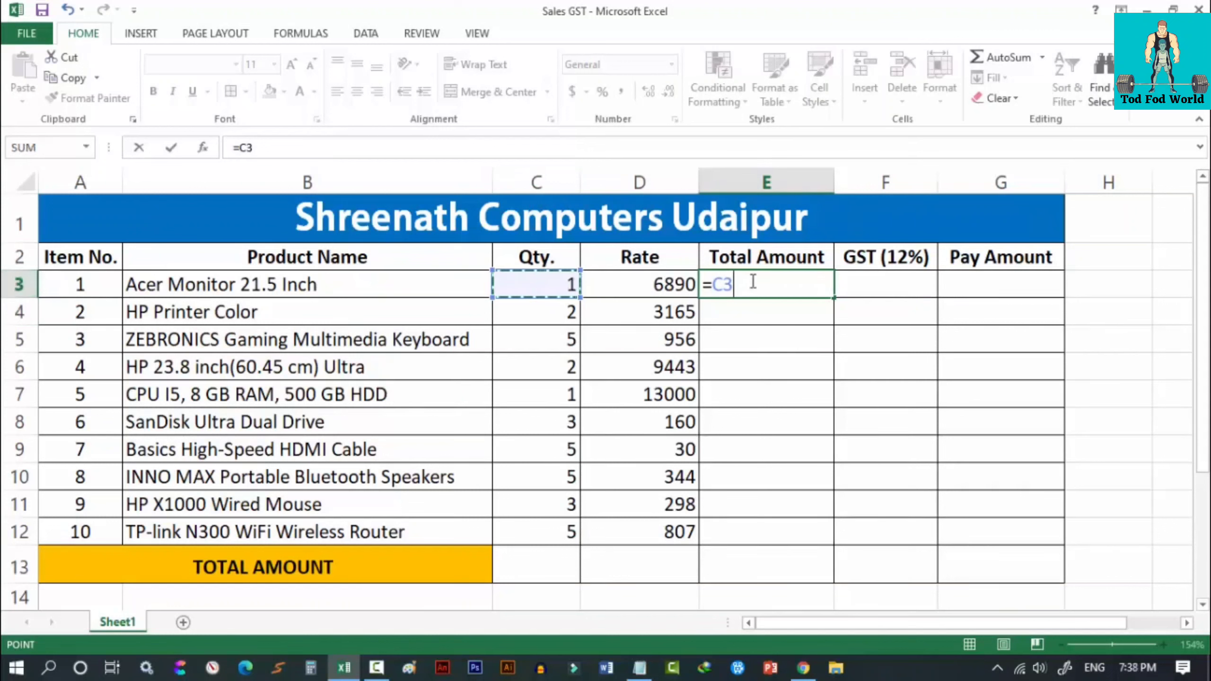
pyautogui.write('*')
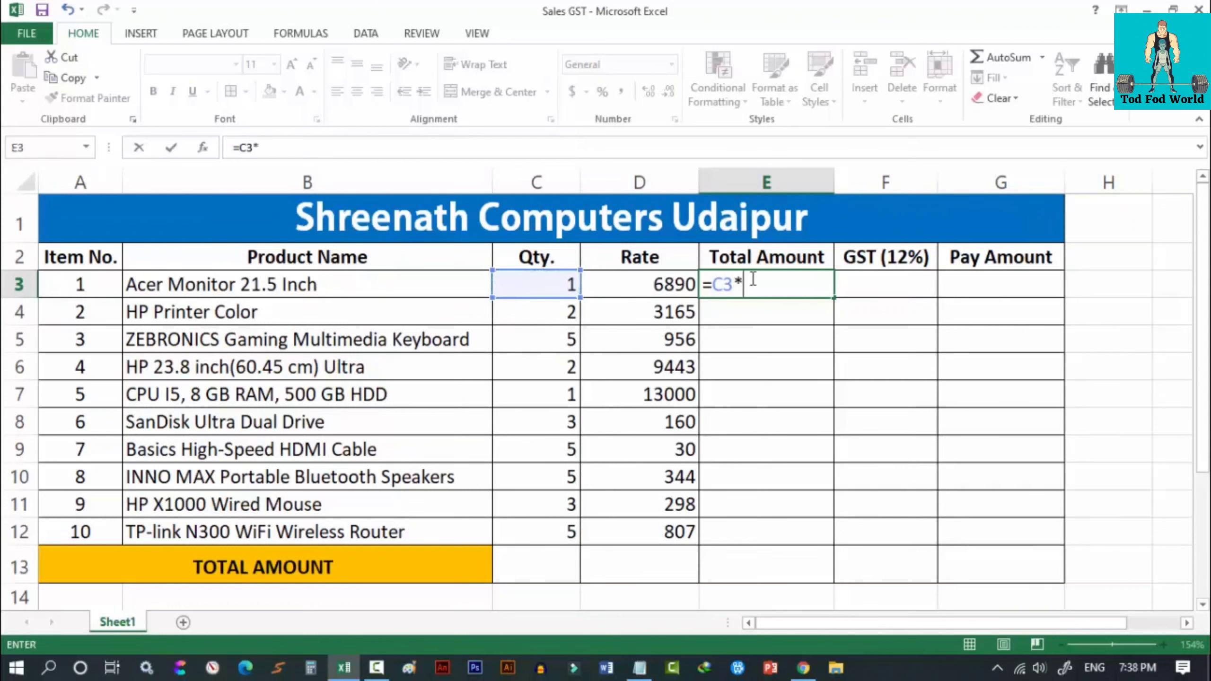
pyautogui.click(639, 283)
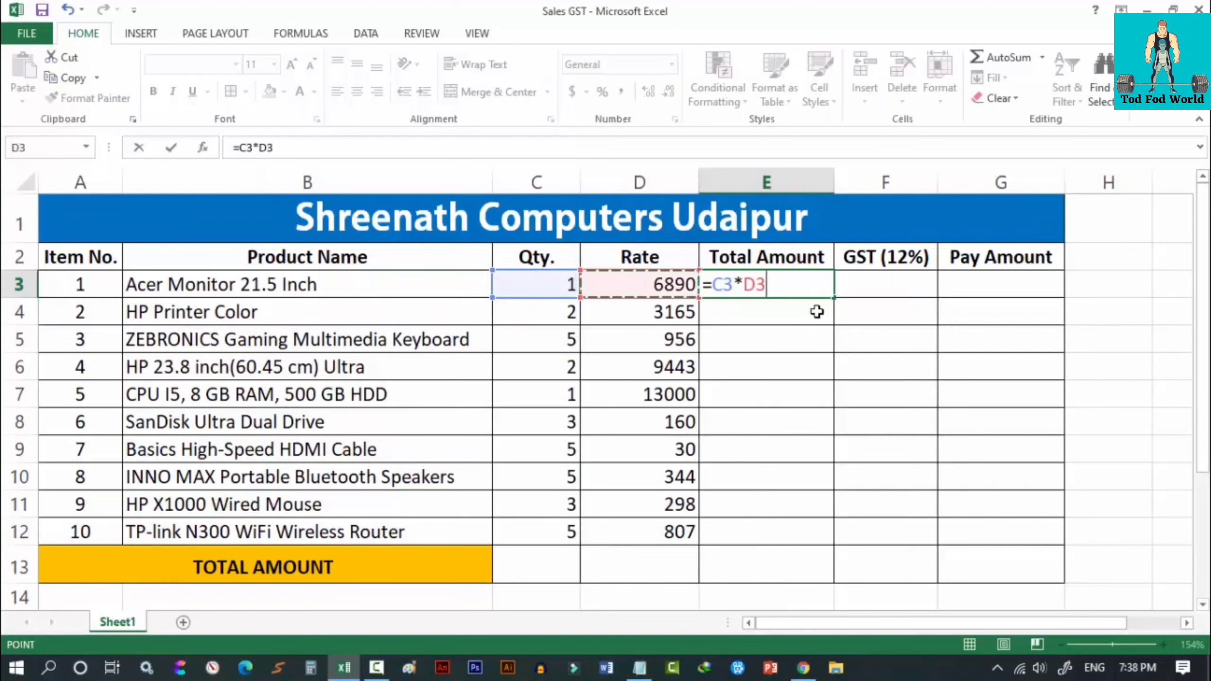
pyautogui.press('Return')
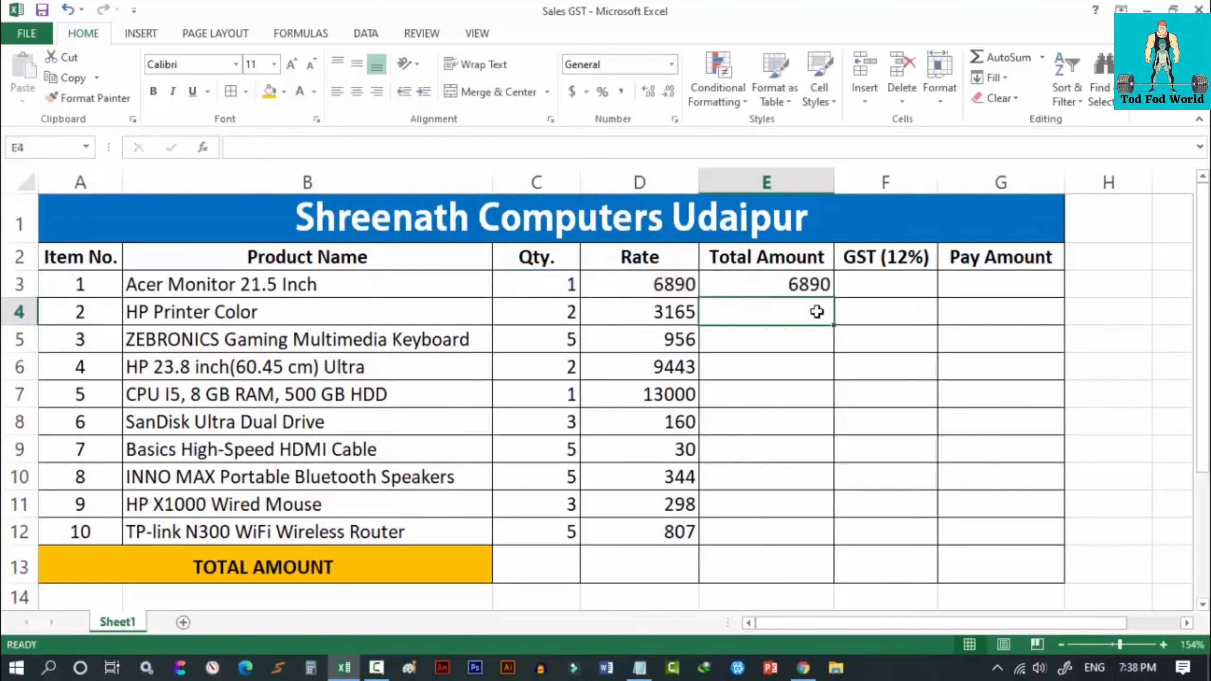
pyautogui.click(794, 285)
pyautogui.moveTo(833, 295); pyautogui.dragTo(815, 546)
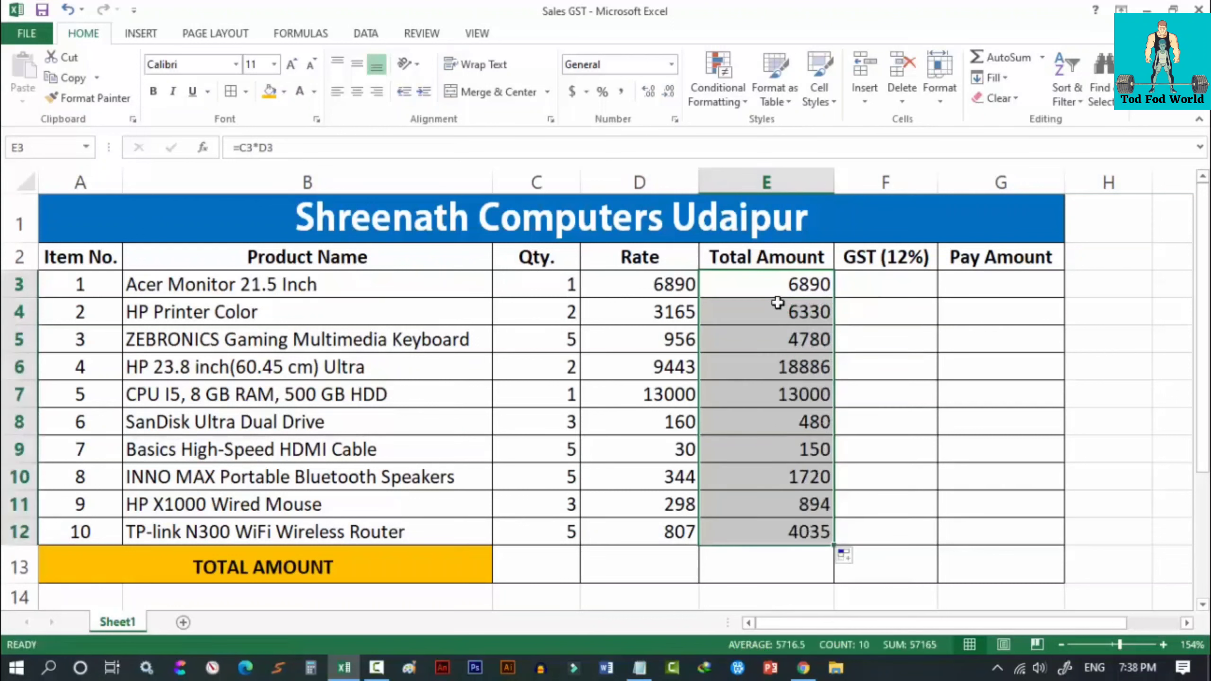
# Check the filled Total Amount formulas against the product quantities, and examine the GST (12%) column and its heading.
pyautogui.click(774, 302)
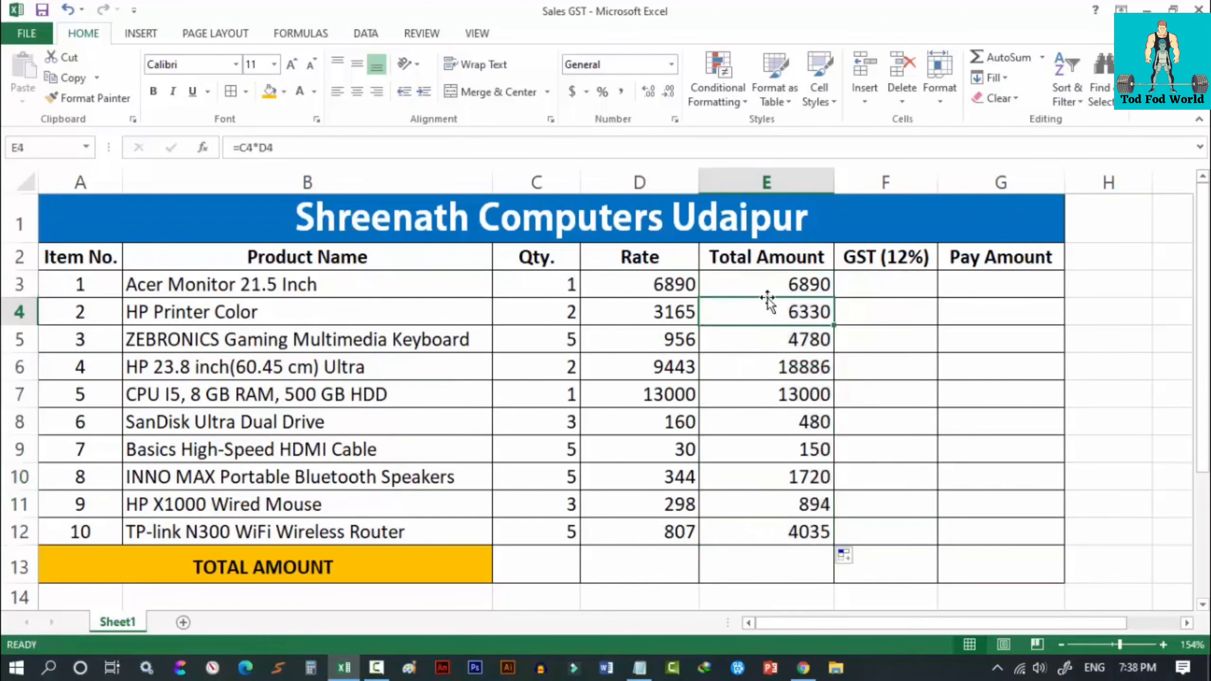
pyautogui.click(550, 311)
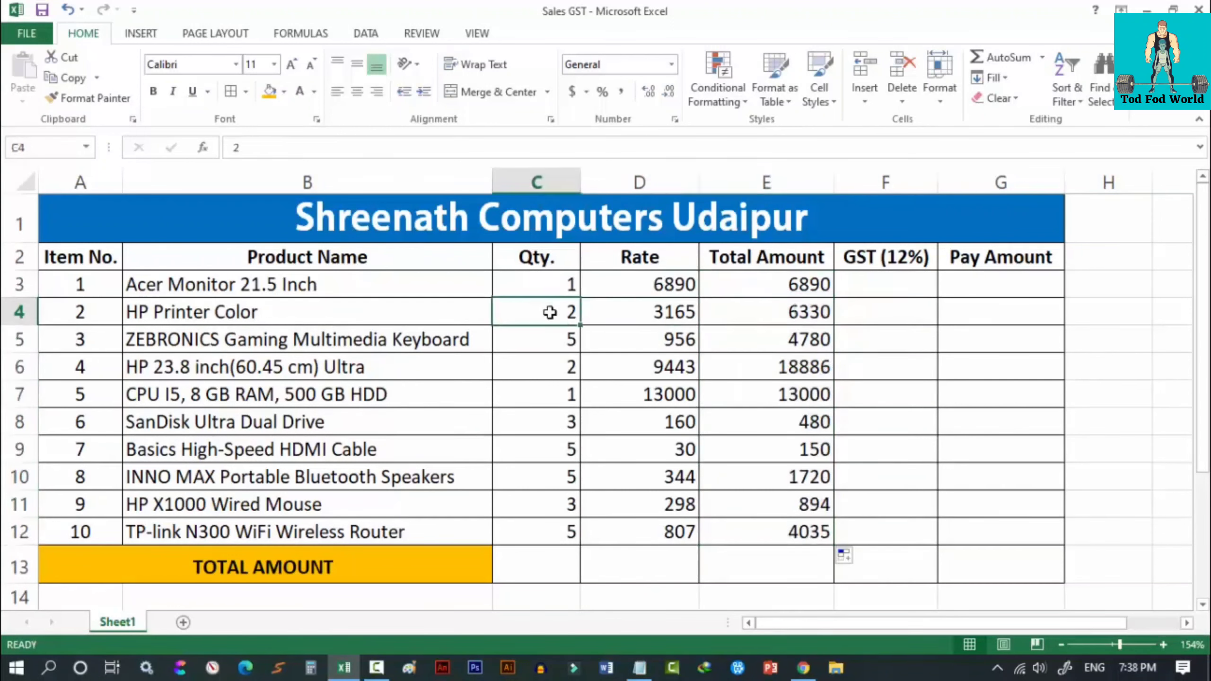
pyautogui.click(552, 334)
pyautogui.click(559, 385)
pyautogui.click(554, 314)
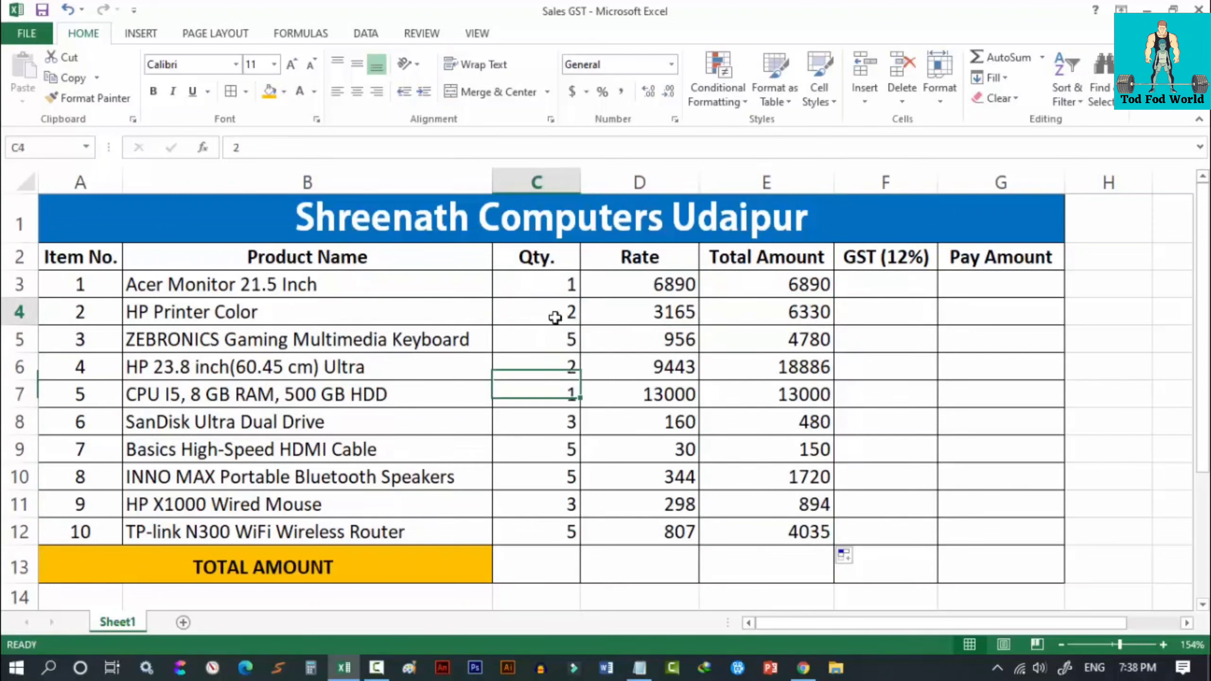
pyautogui.click(725, 314)
pyautogui.click(763, 340)
pyautogui.click(784, 531)
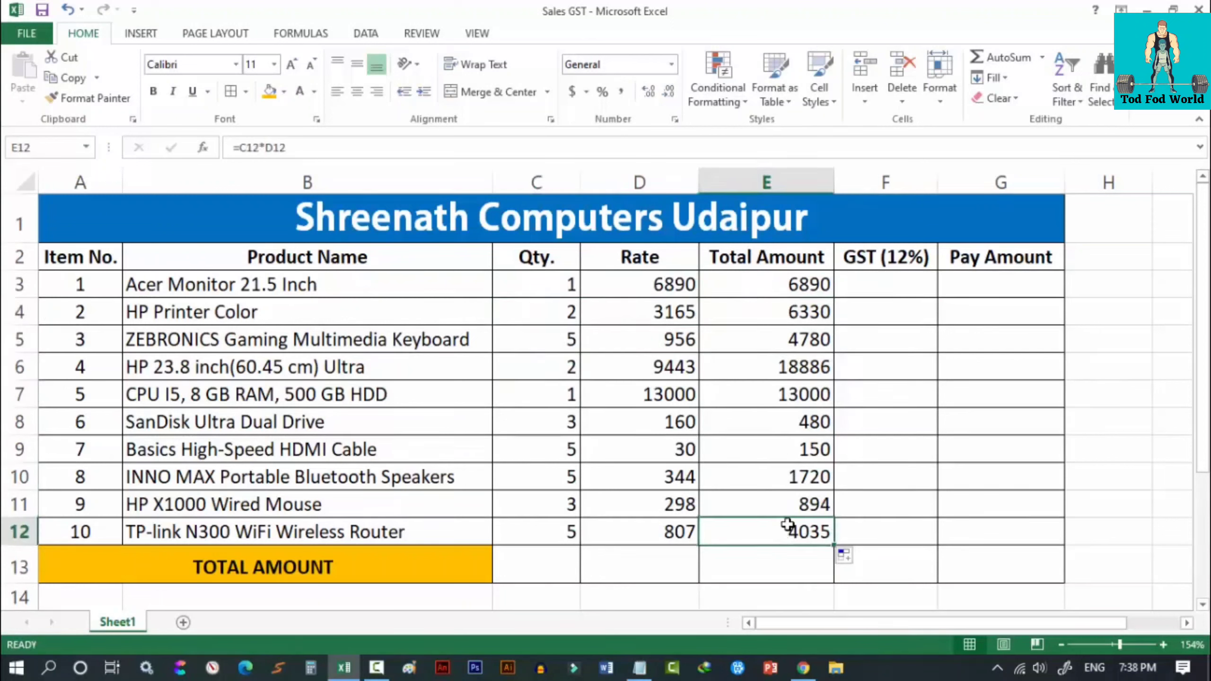
pyautogui.click(778, 288)
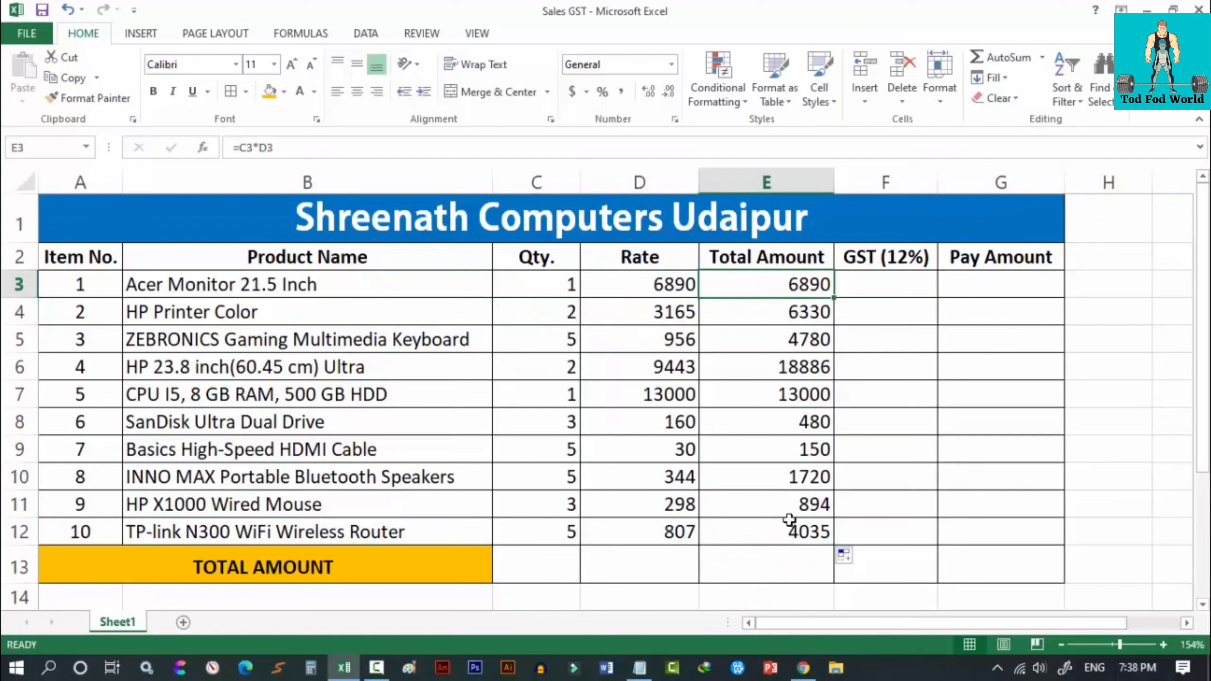
pyautogui.click(873, 284)
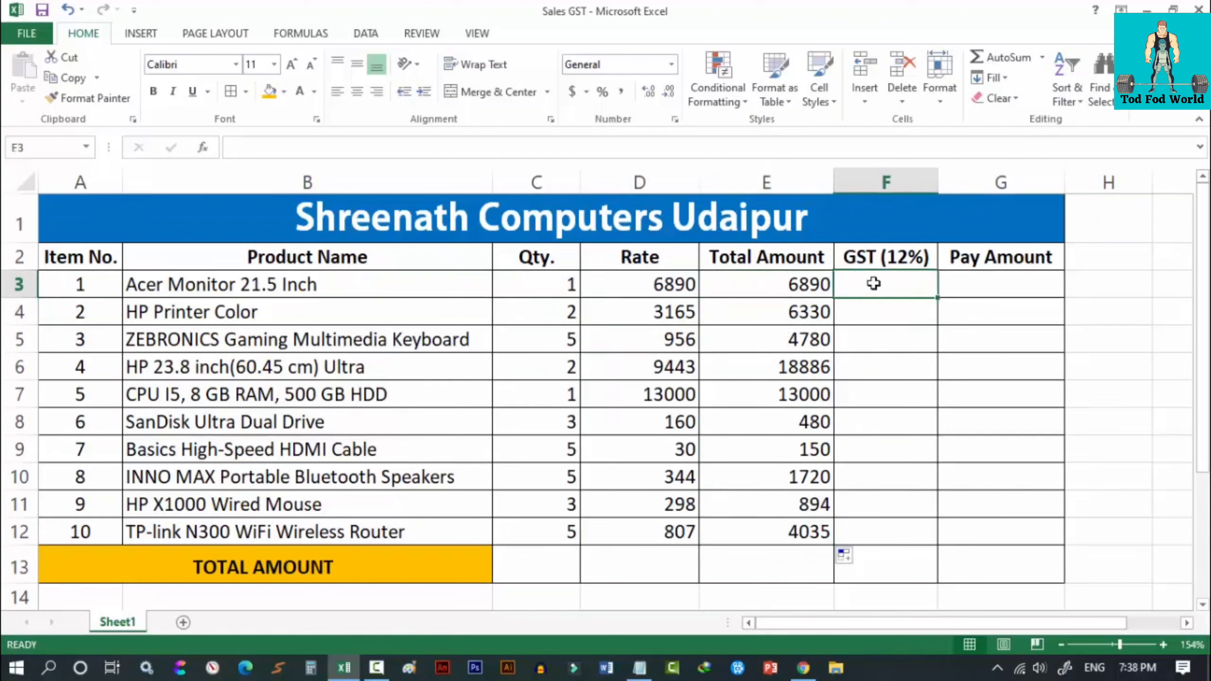
pyautogui.click(903, 257)
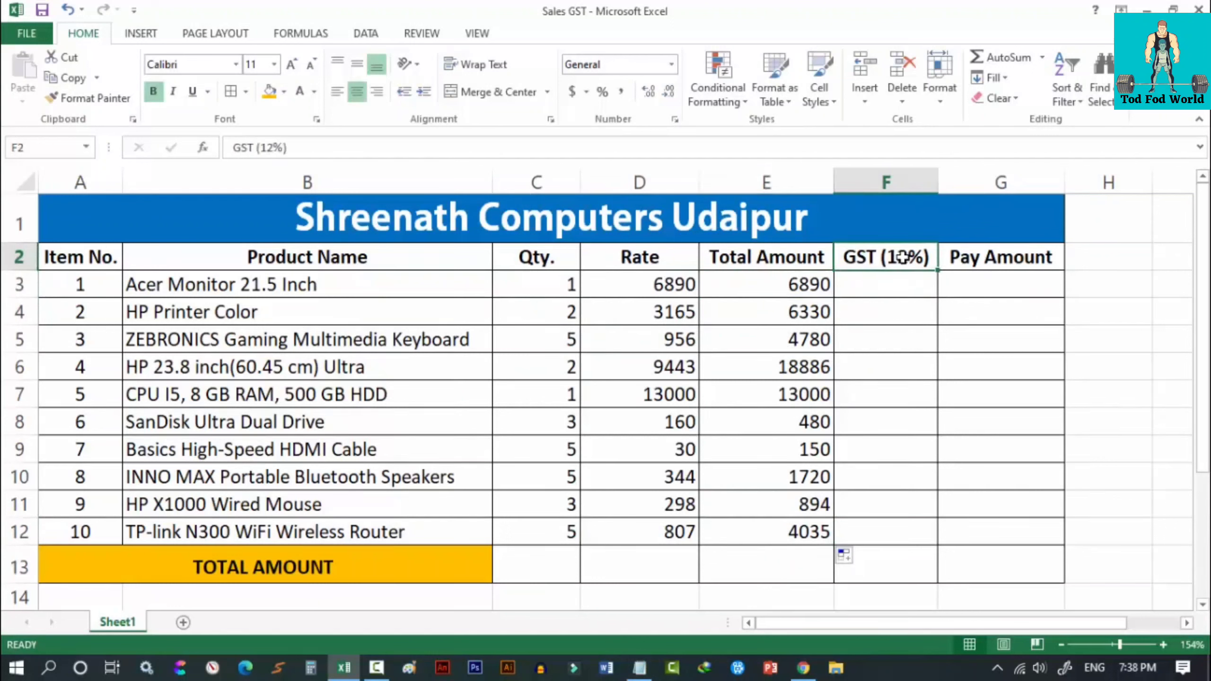
# Calculate the first item's 12% GST in F3 with the formula =E3*12/100.
pyautogui.click(784, 283)
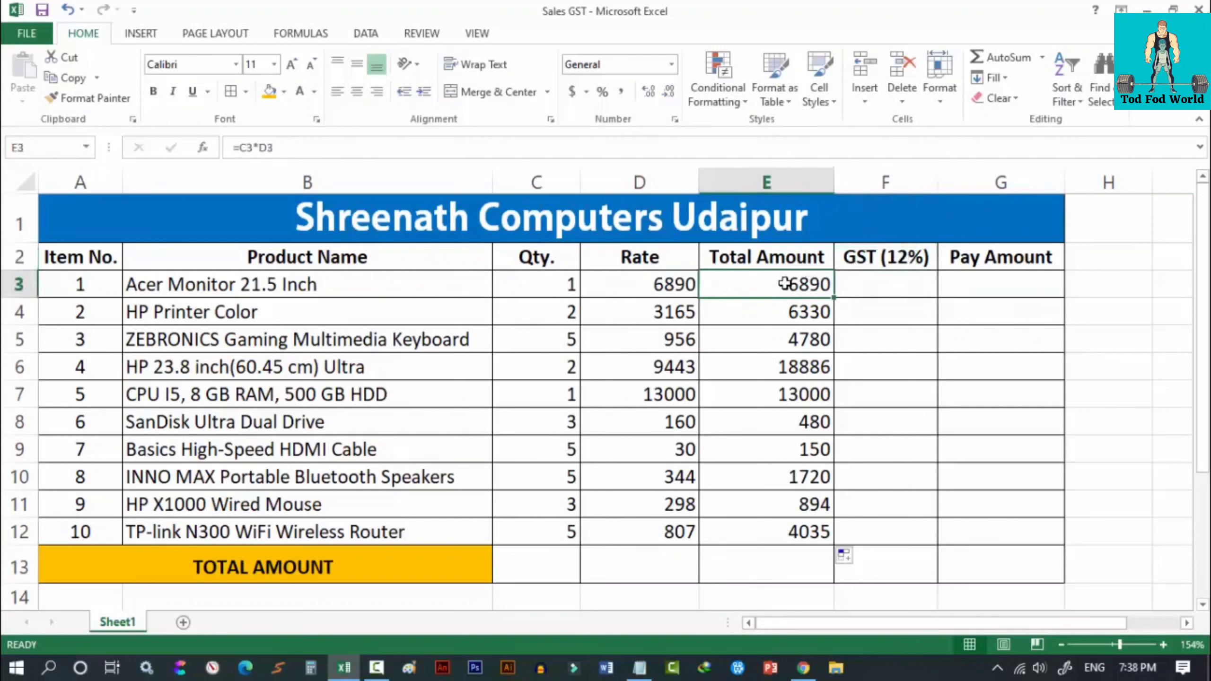
pyautogui.click(893, 257)
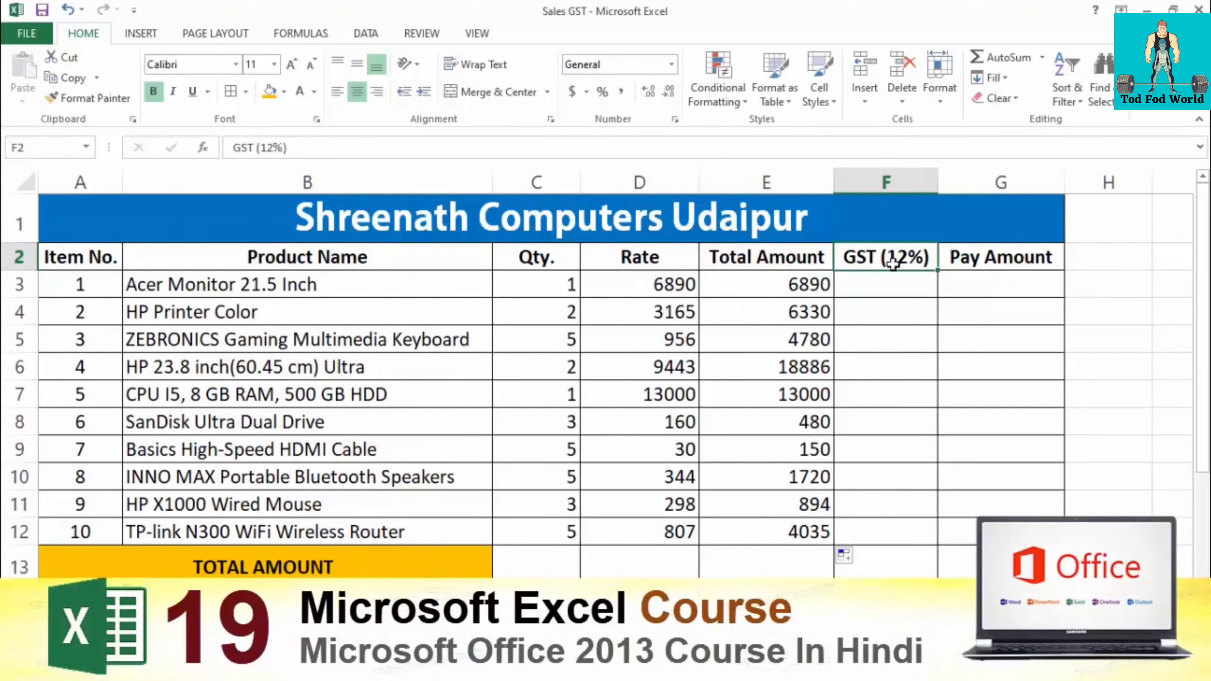
pyautogui.click(887, 285)
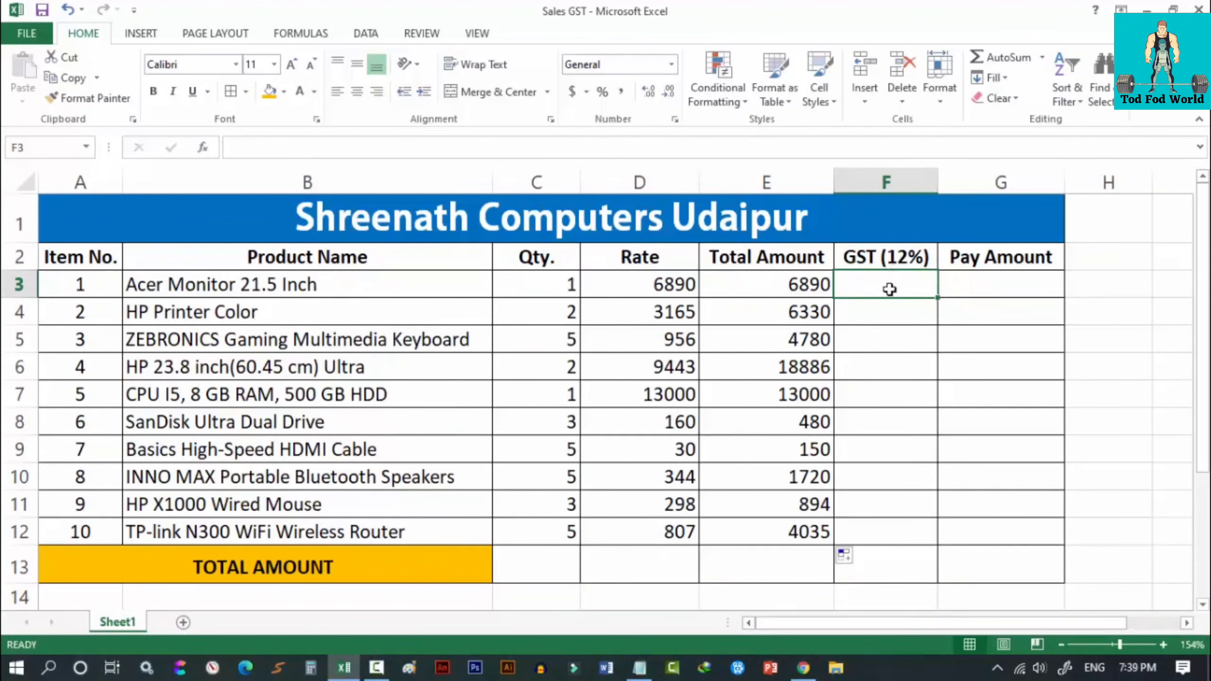
pyautogui.doubleClick(876, 287)
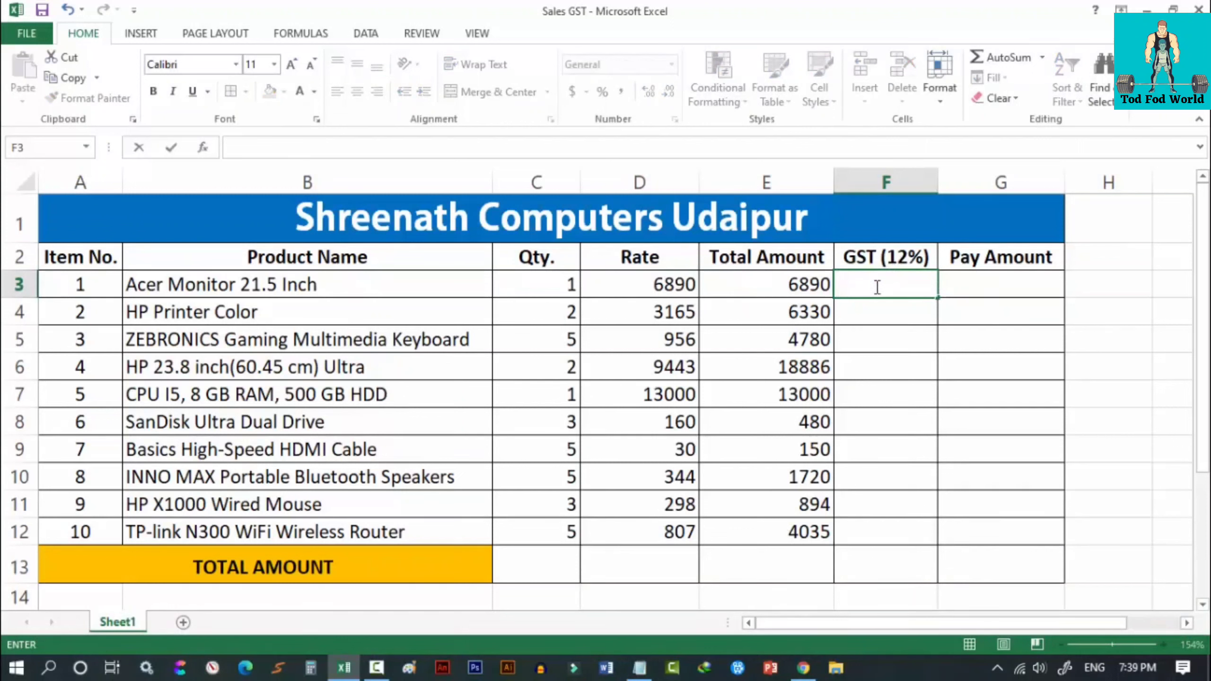
pyautogui.write('=')
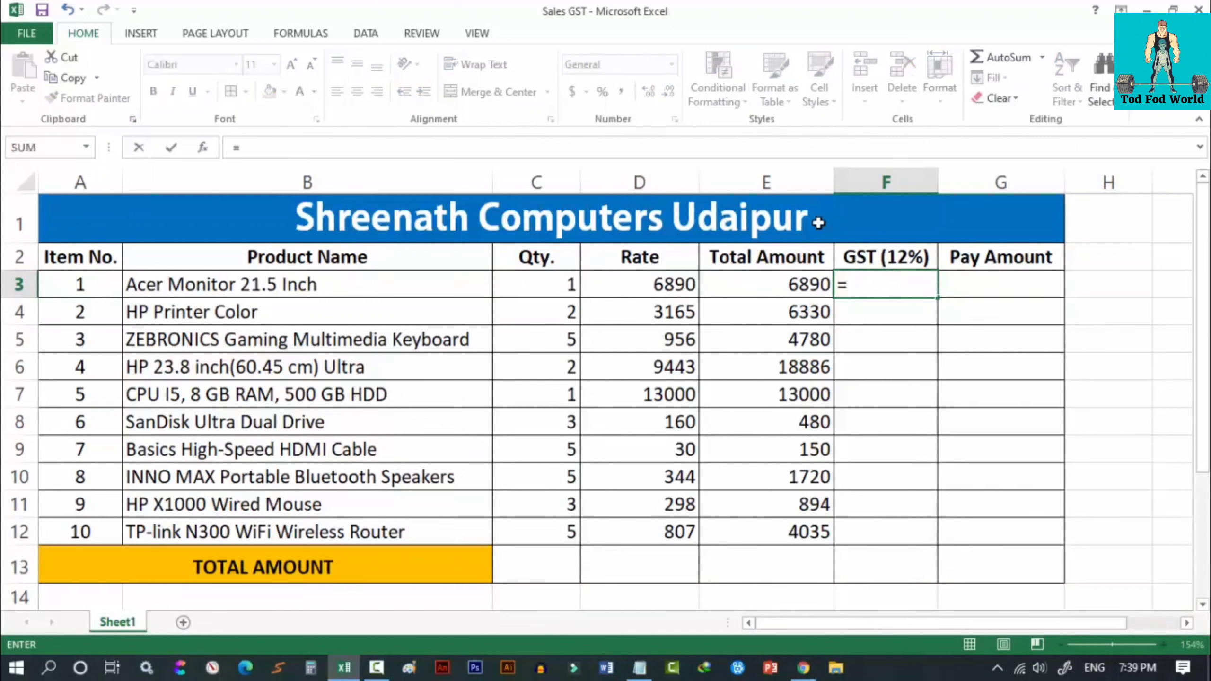
pyautogui.click(781, 281)
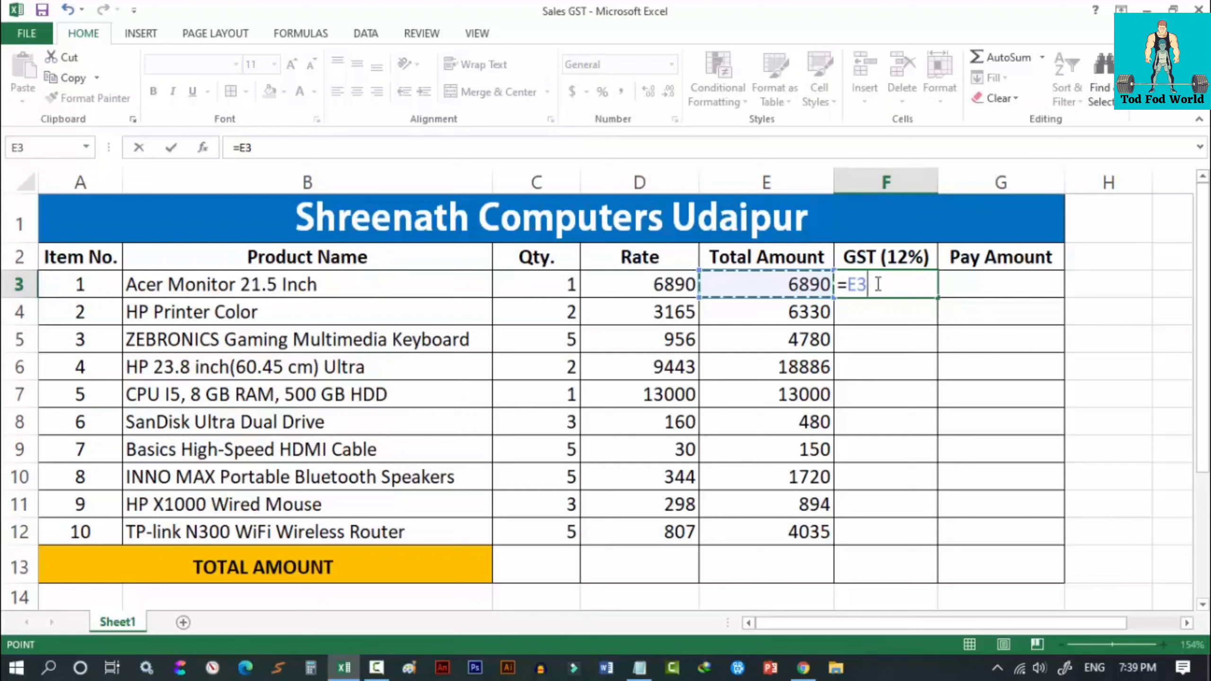
pyautogui.write('*')
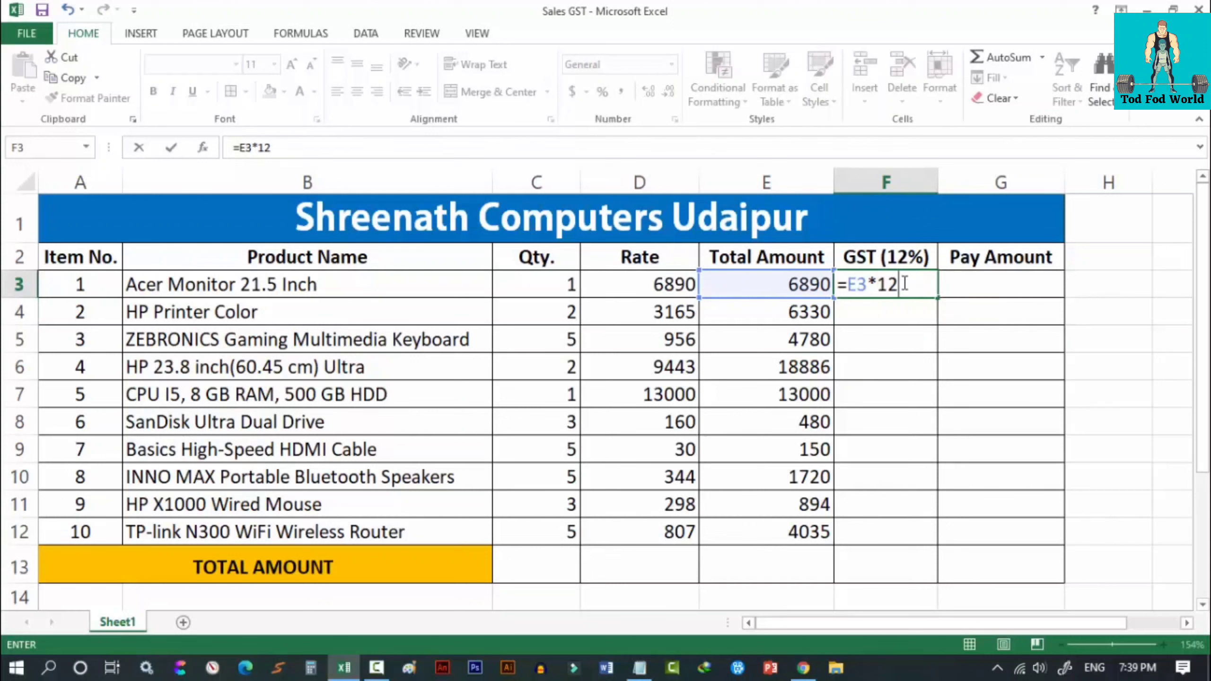
pyautogui.write('/100')
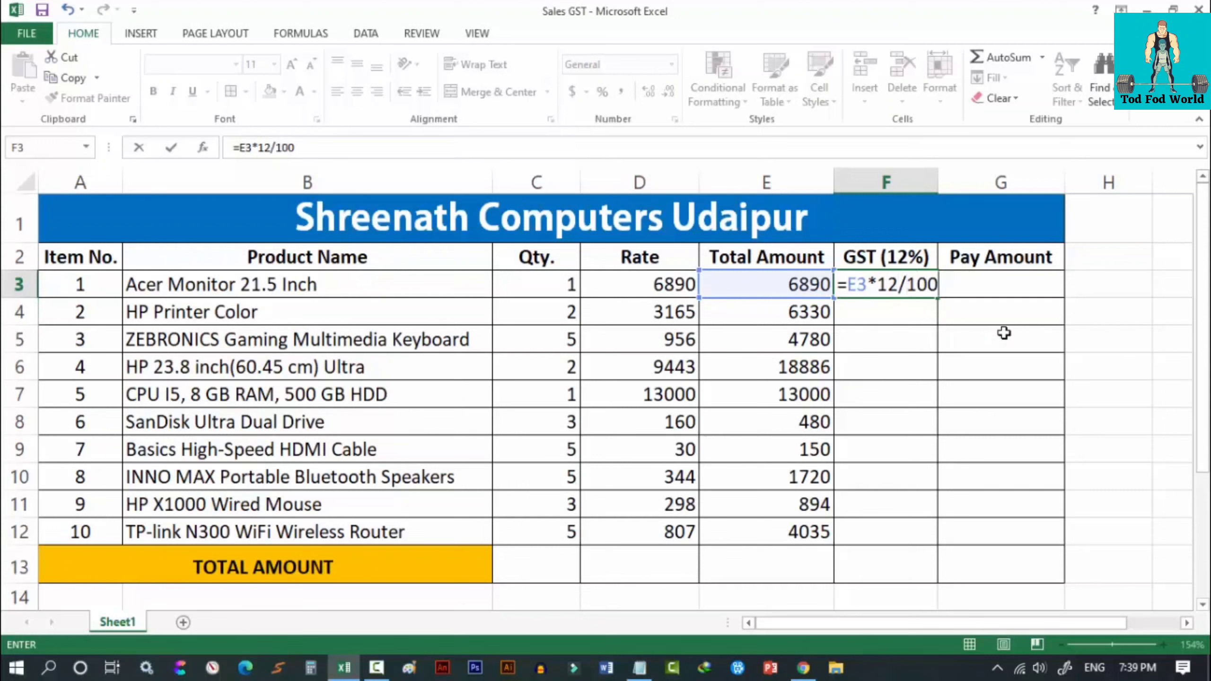
pyautogui.press('Return')
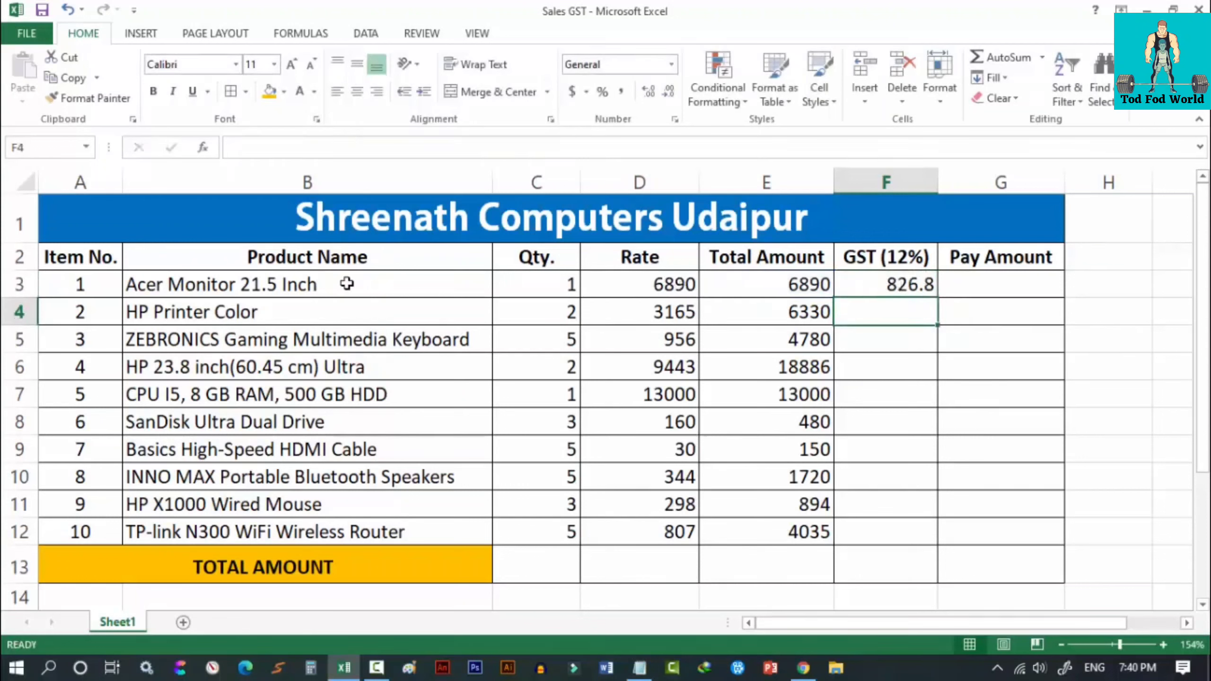
# Fill the GST formula from F3 down through F12 for the remaining items.
pyautogui.click(774, 287)
pyautogui.click(891, 286)
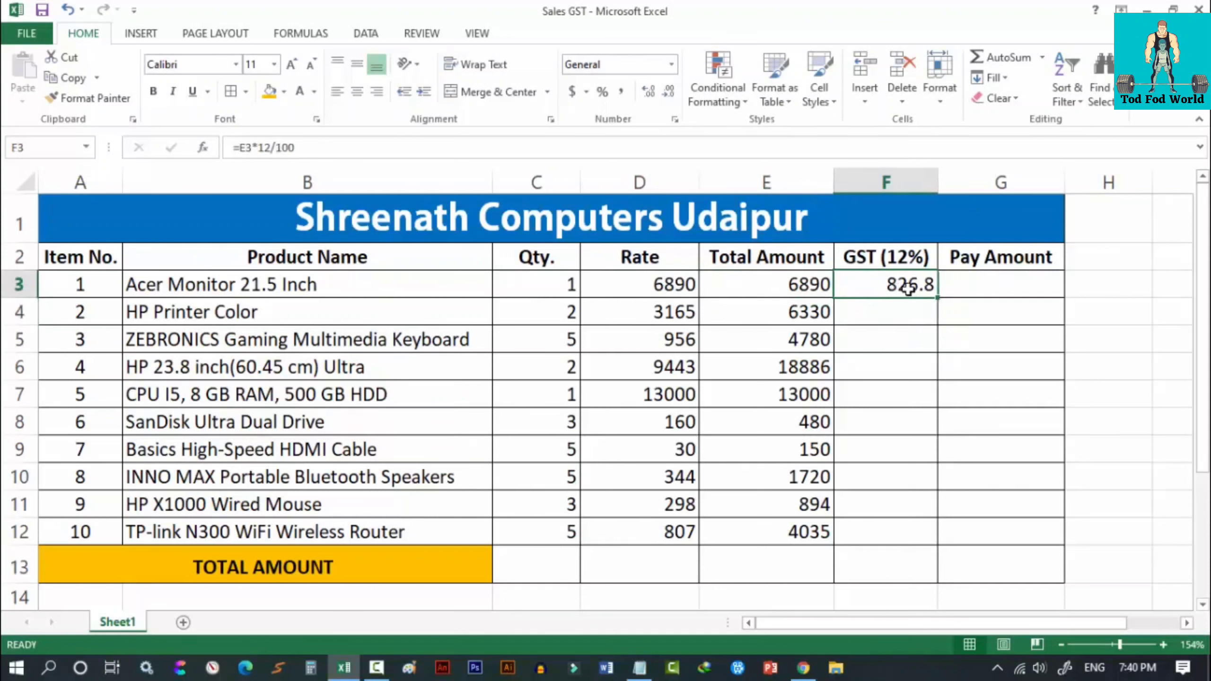
pyautogui.moveTo(938, 298); pyautogui.dragTo(923, 543)
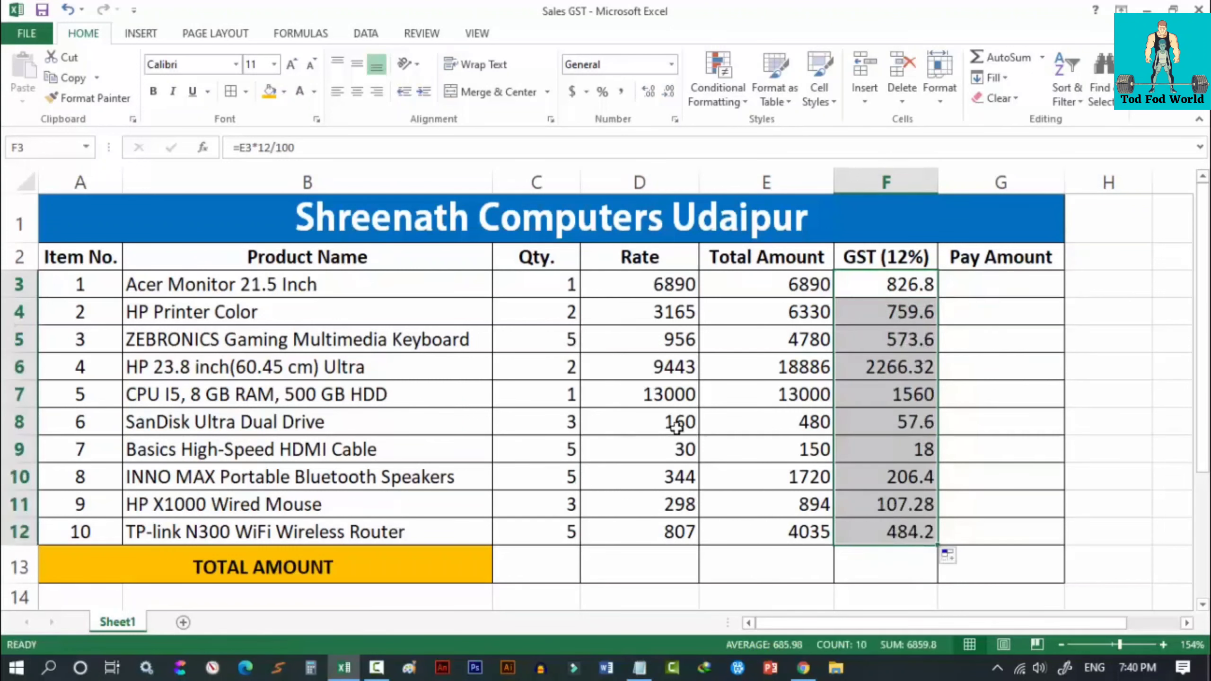
pyautogui.click(858, 286)
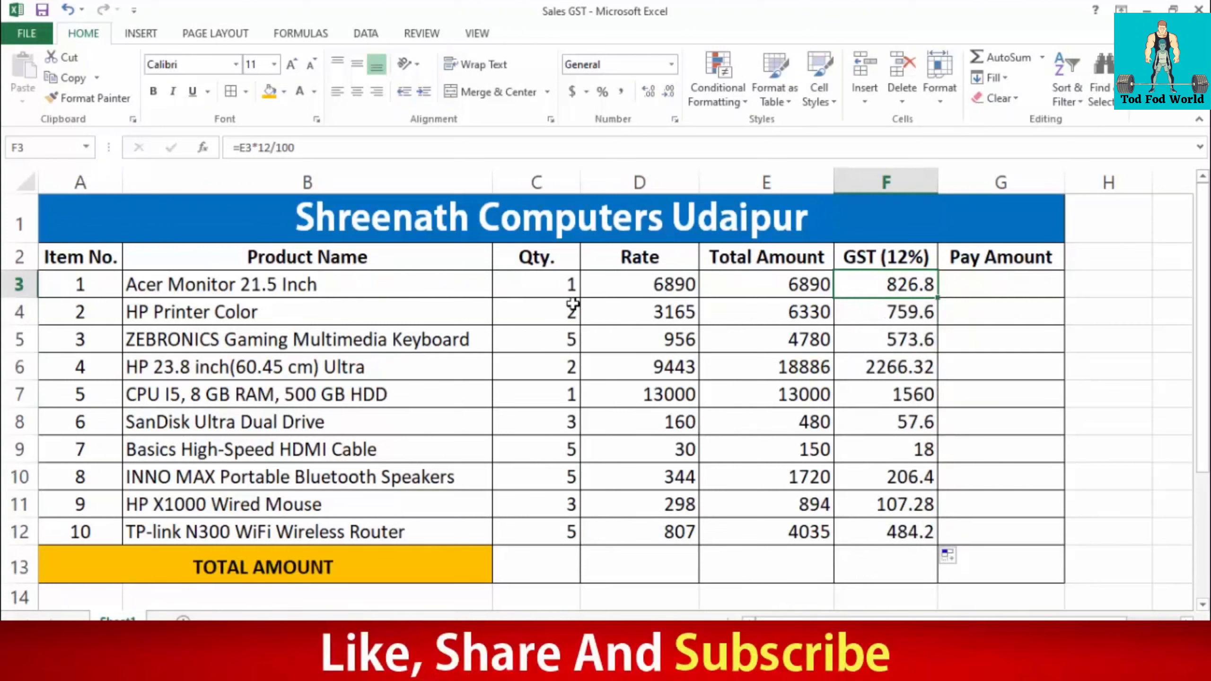
# Calculate the first item's pay amount in G3 by adding its total amount and GST with =E3+F3.
pyautogui.click(982, 284)
pyautogui.click(971, 260)
pyautogui.click(974, 285)
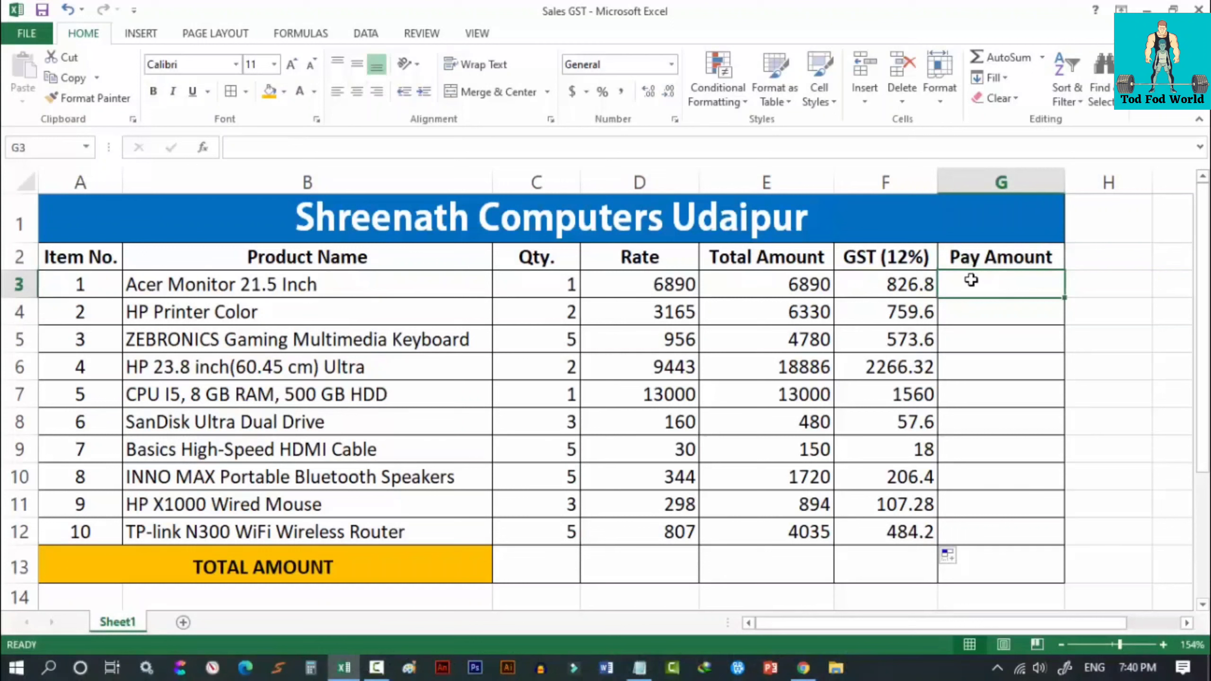
pyautogui.click(238, 283)
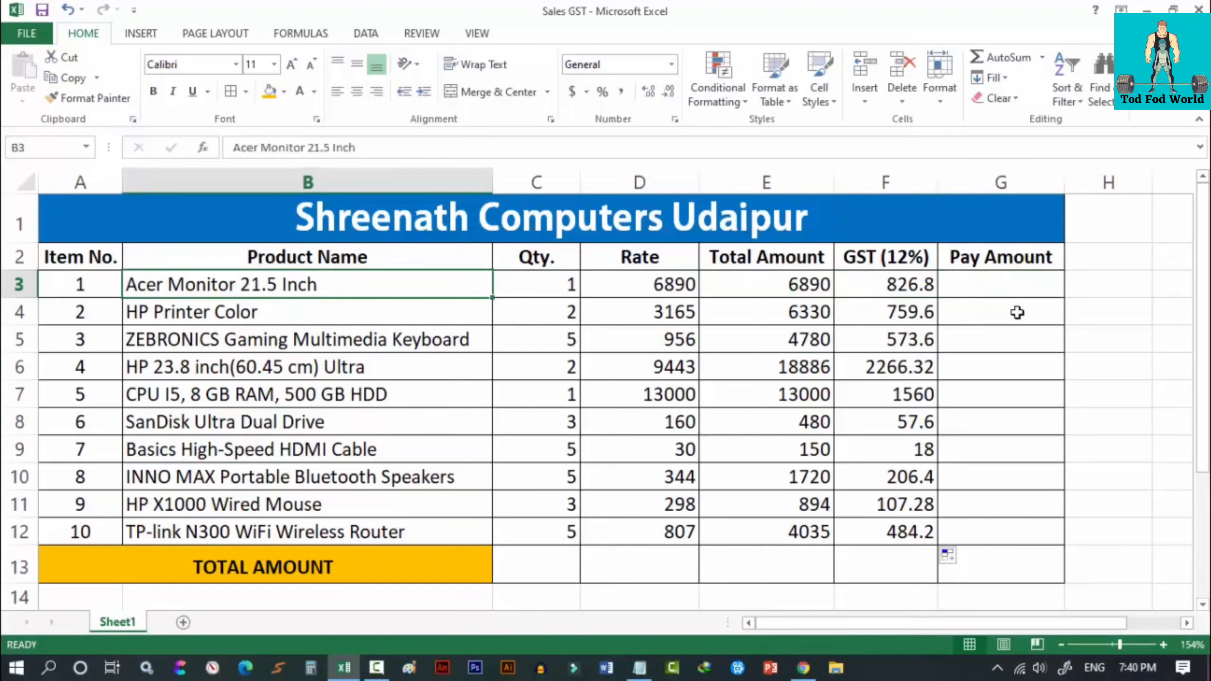
pyautogui.click(991, 287)
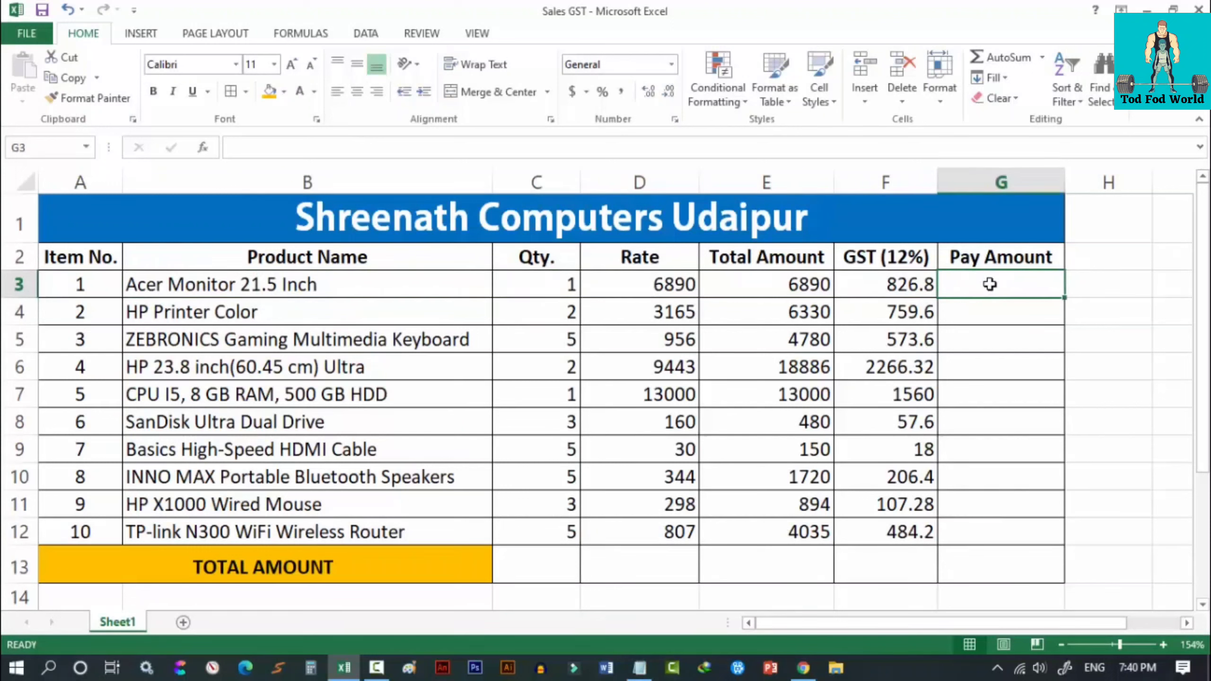
pyautogui.write('=')
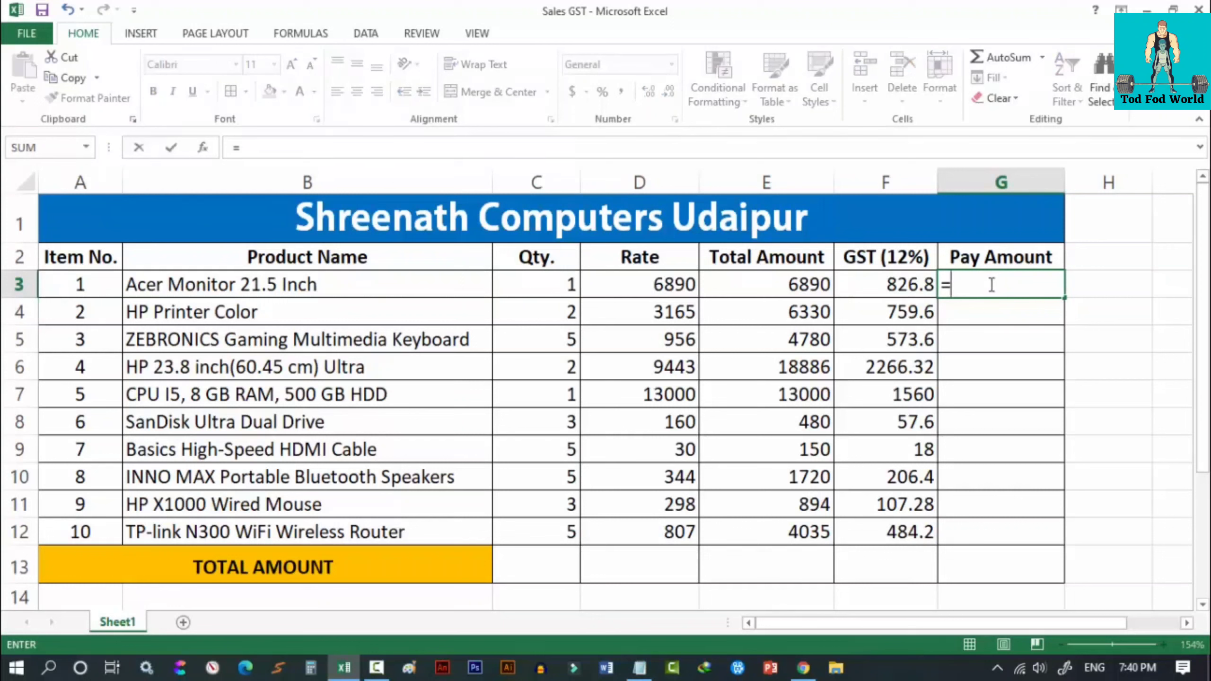
pyautogui.click(811, 283)
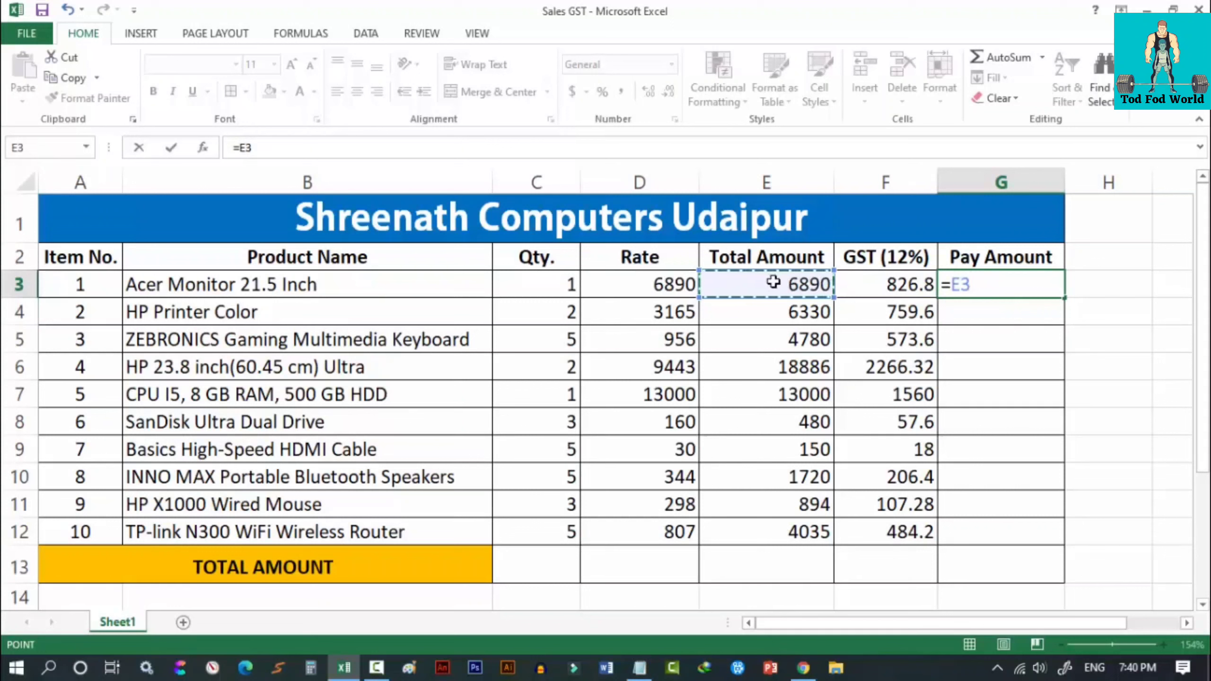
pyautogui.write('+')
pyautogui.click(891, 284)
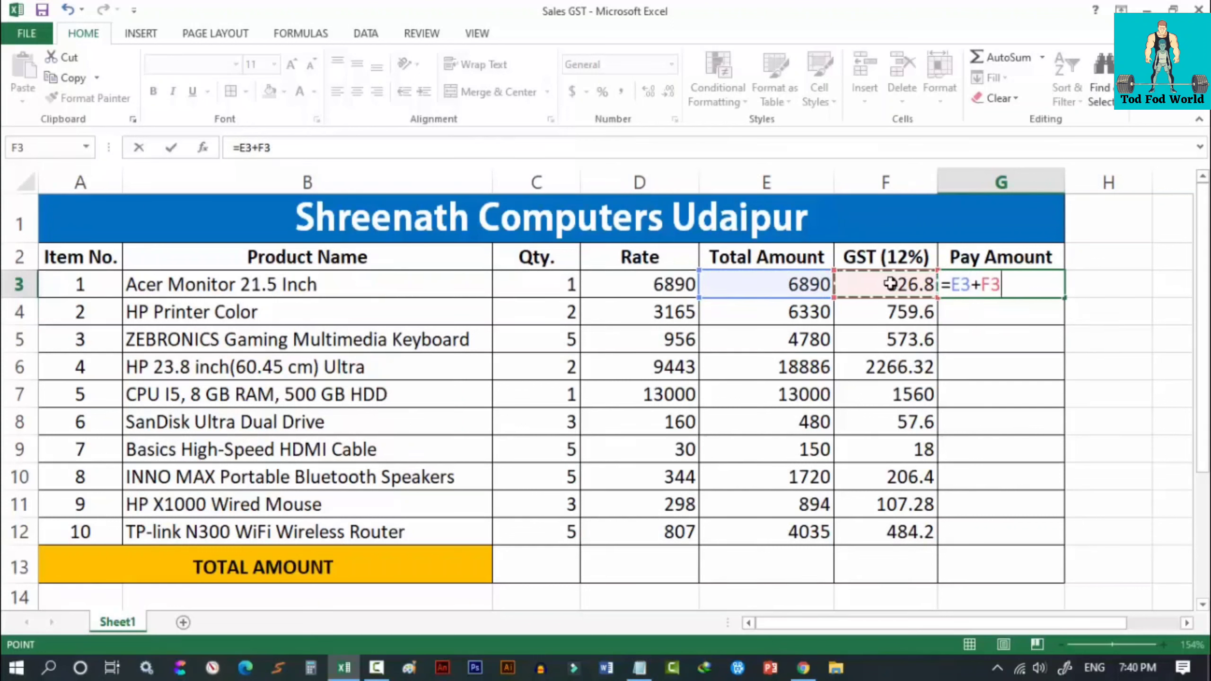
pyautogui.press('Return')
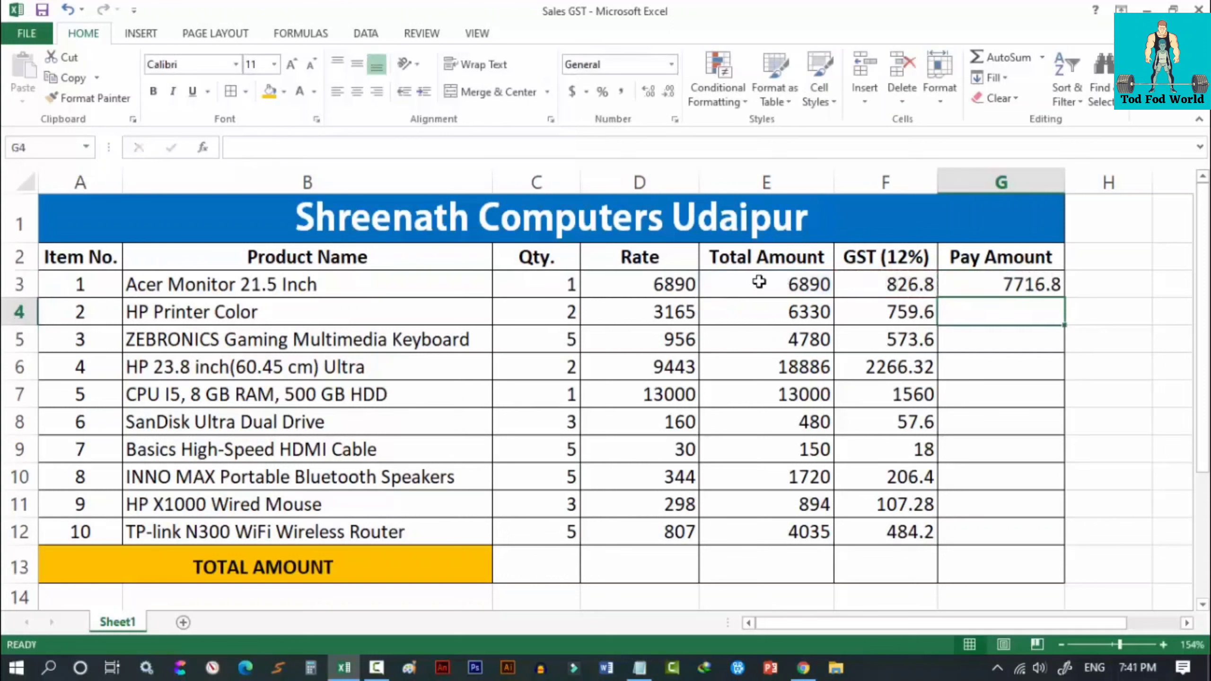
# Fill the Pay Amount formula from G3 down through G12.
pyautogui.click(765, 283)
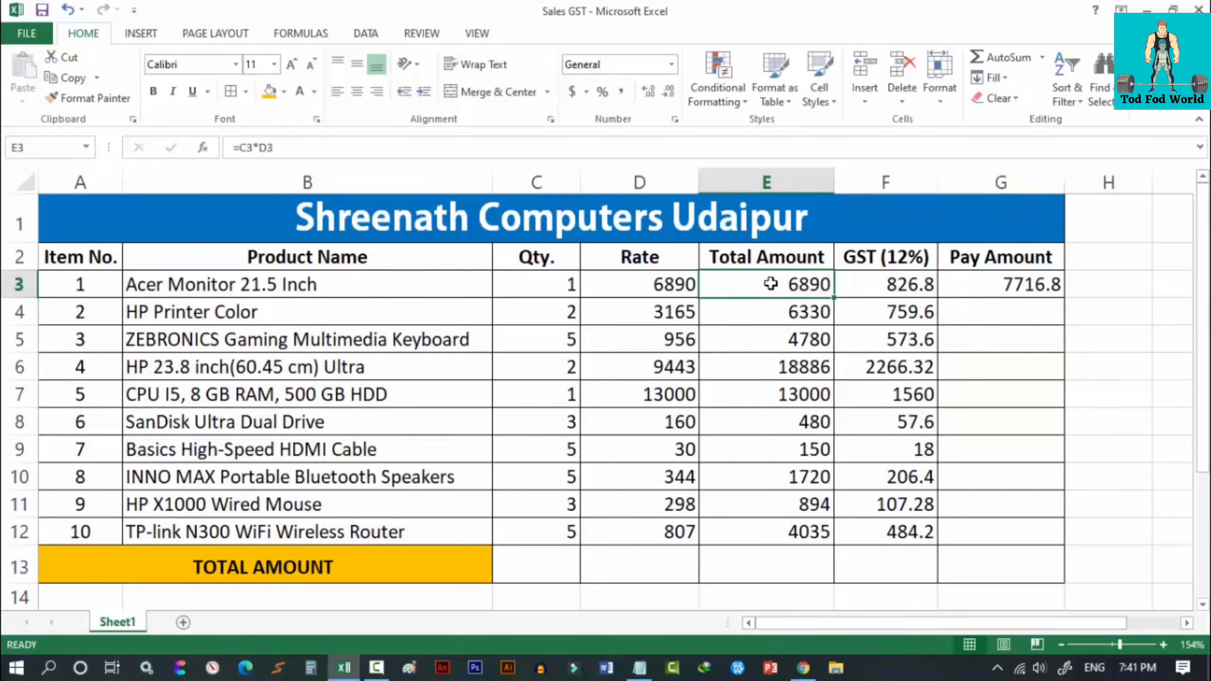
pyautogui.click(892, 285)
pyautogui.click(1028, 292)
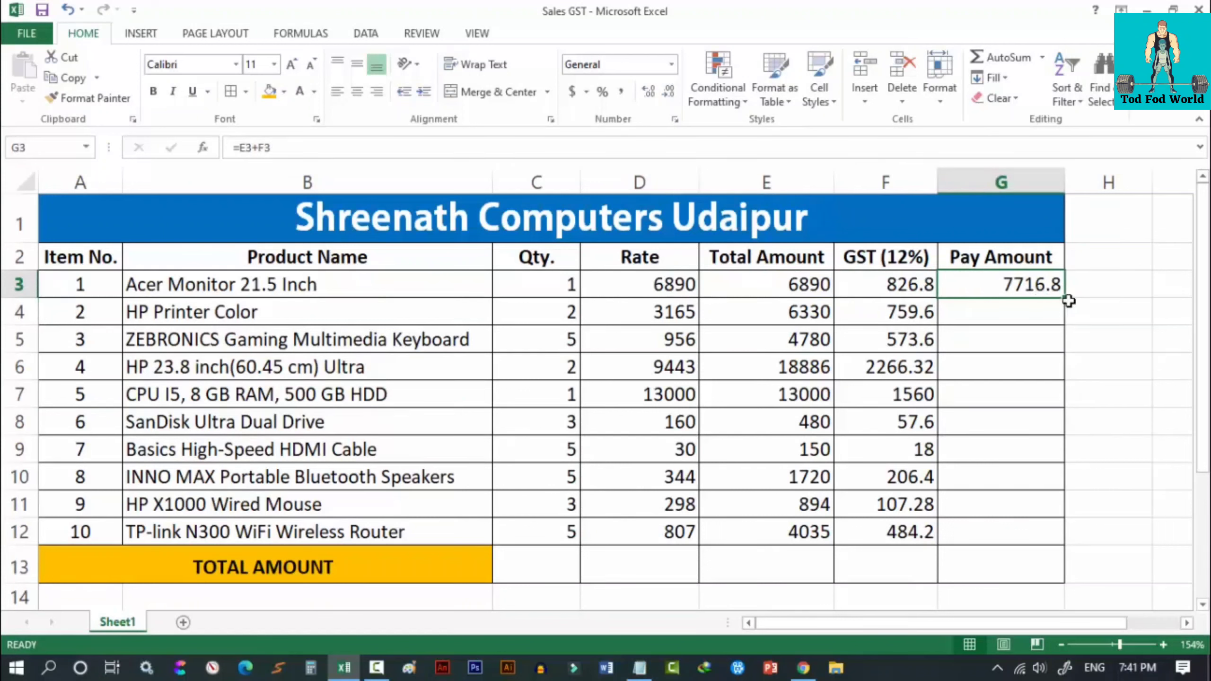
pyautogui.moveTo(1065, 297); pyautogui.dragTo(1058, 546)
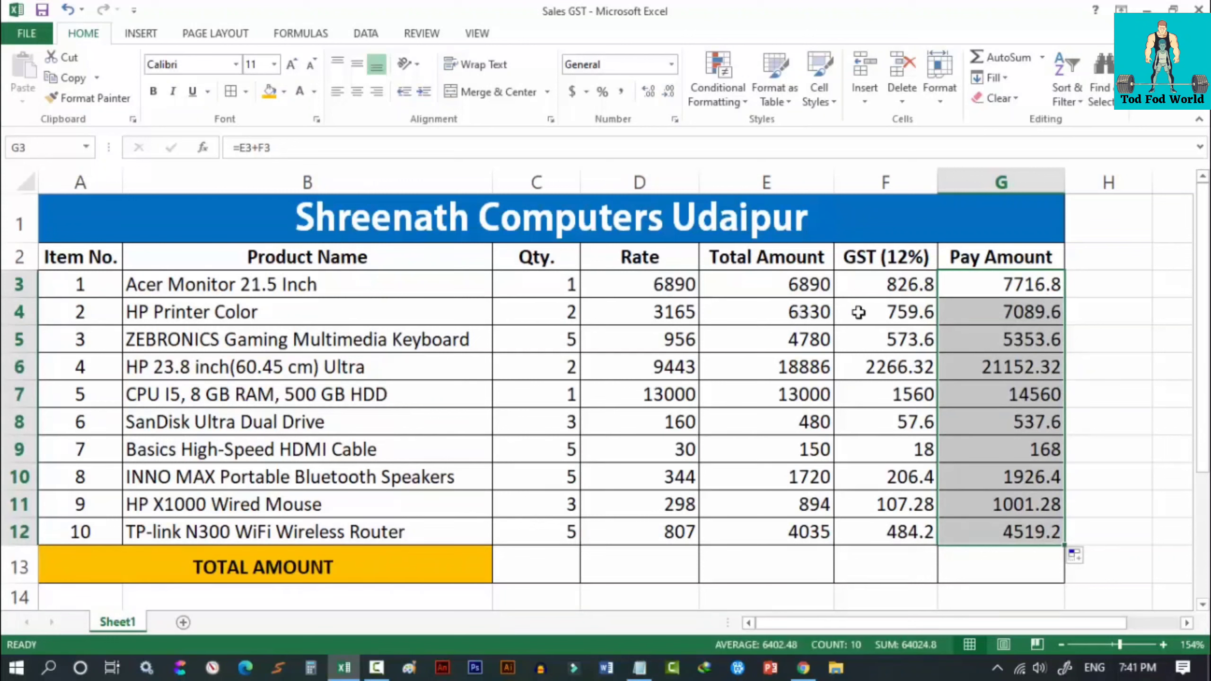
pyautogui.click(883, 367)
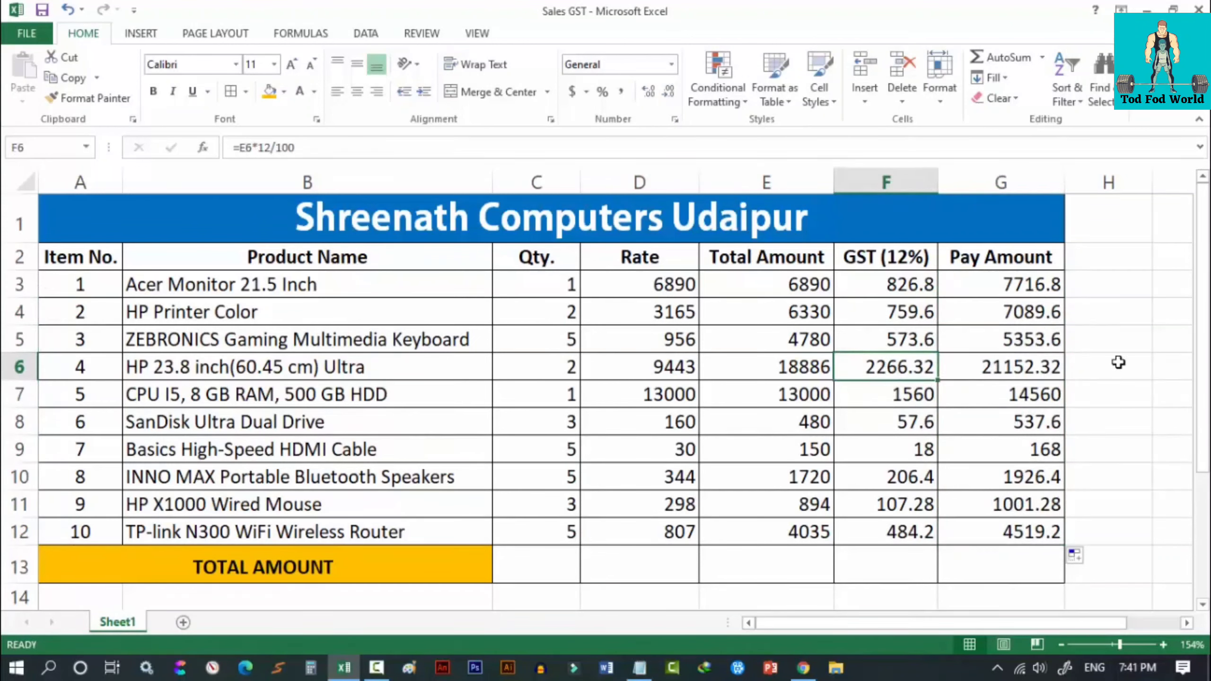
# Calculate the grand total of all pay amounts in G13 with =SUM(G3:G12).
pyautogui.click(992, 567)
pyautogui.doubleClick(992, 566)
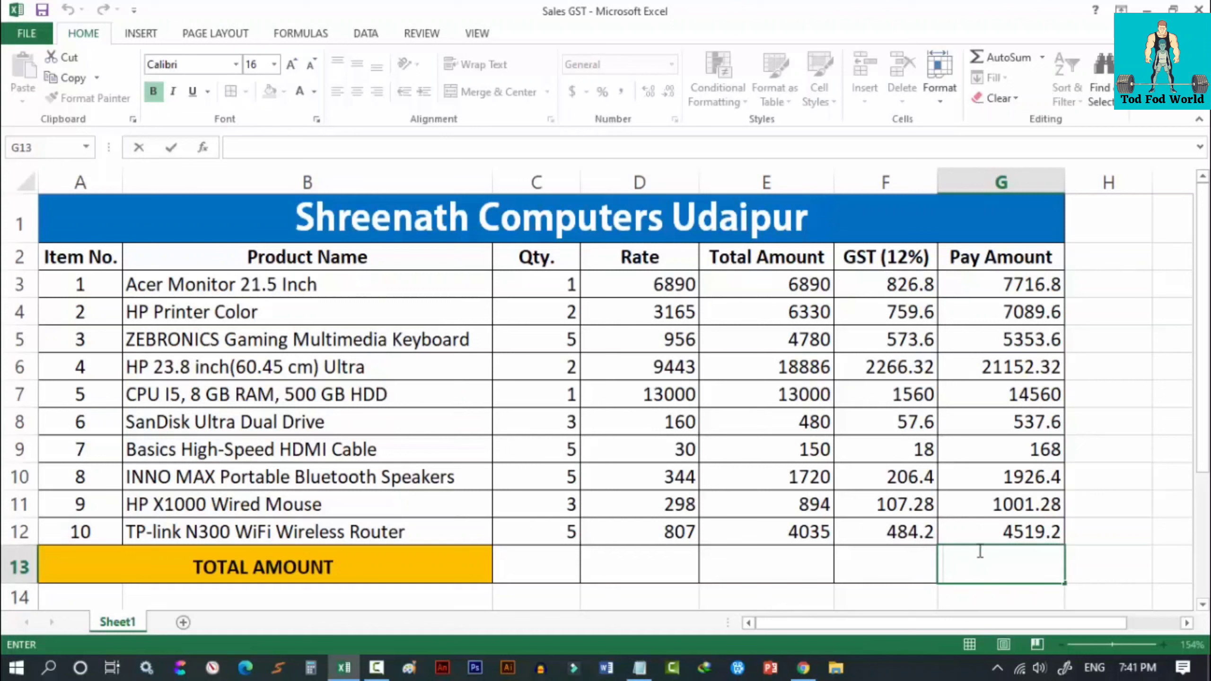
pyautogui.write('=')
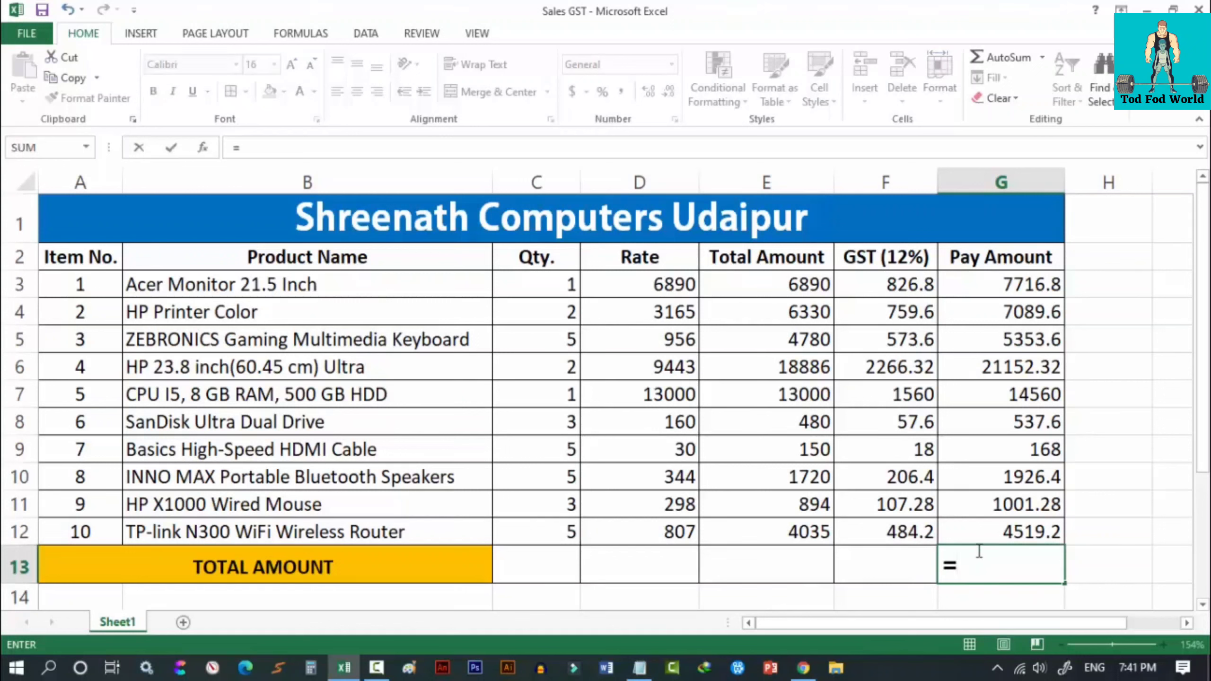
pyautogui.write('sum')
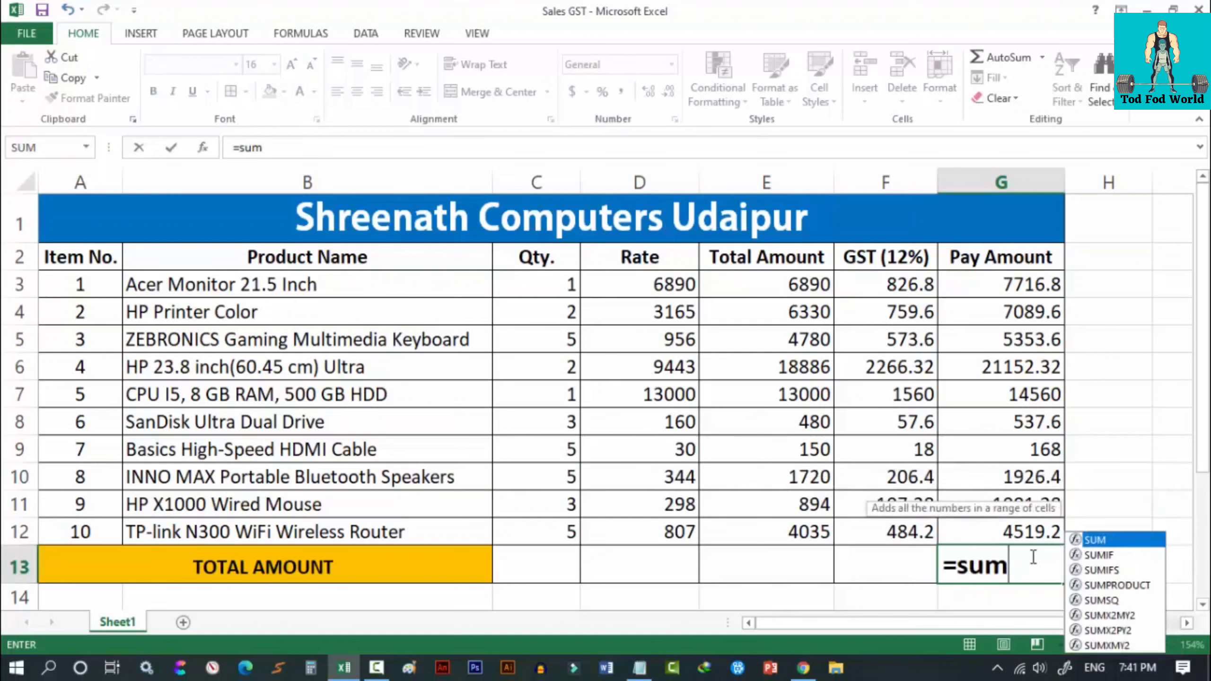
pyautogui.write('(')
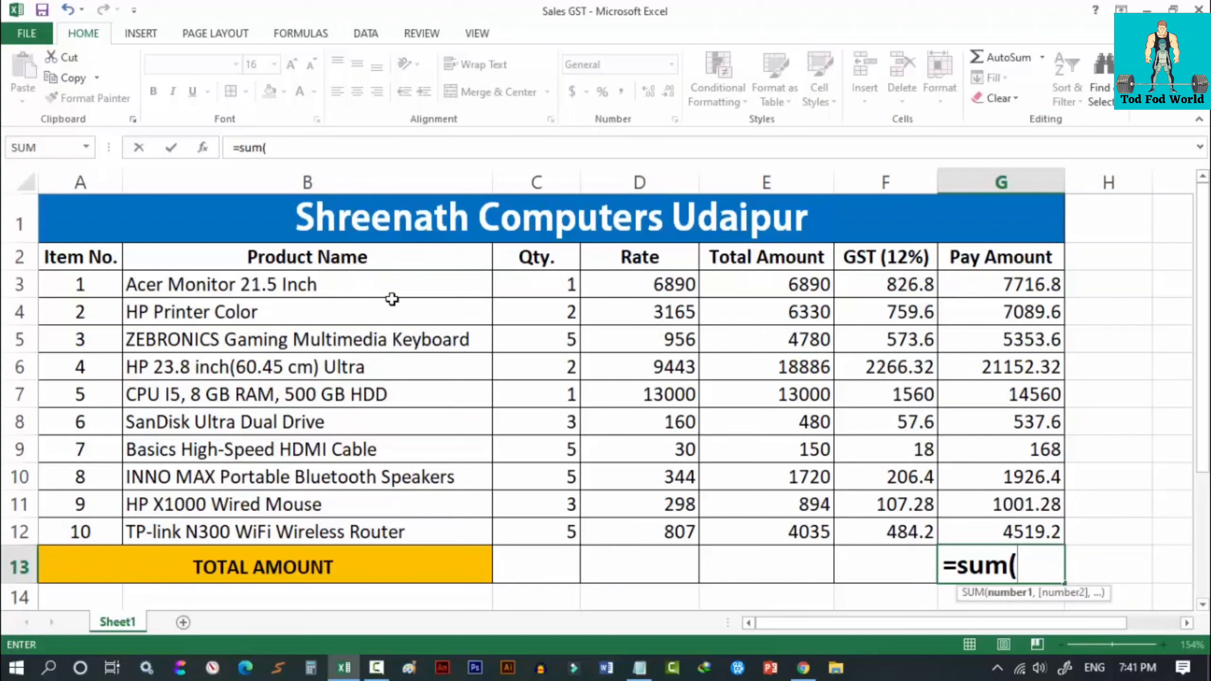
pyautogui.click(996, 283)
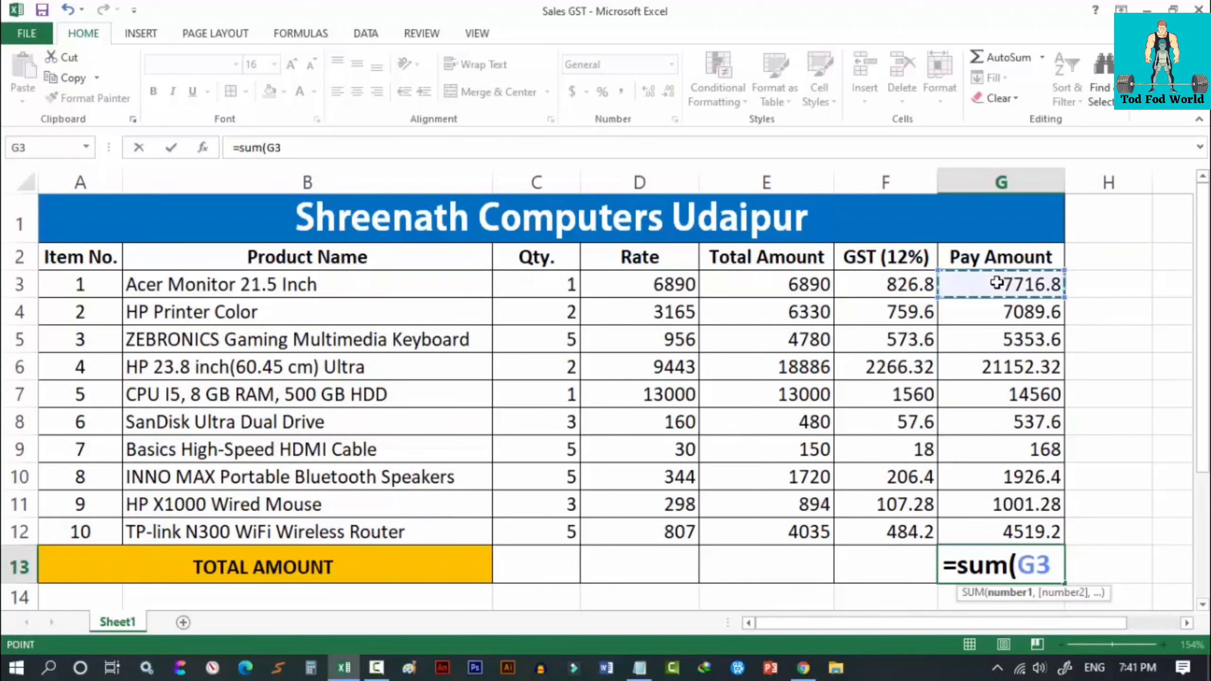
pyautogui.write(':')
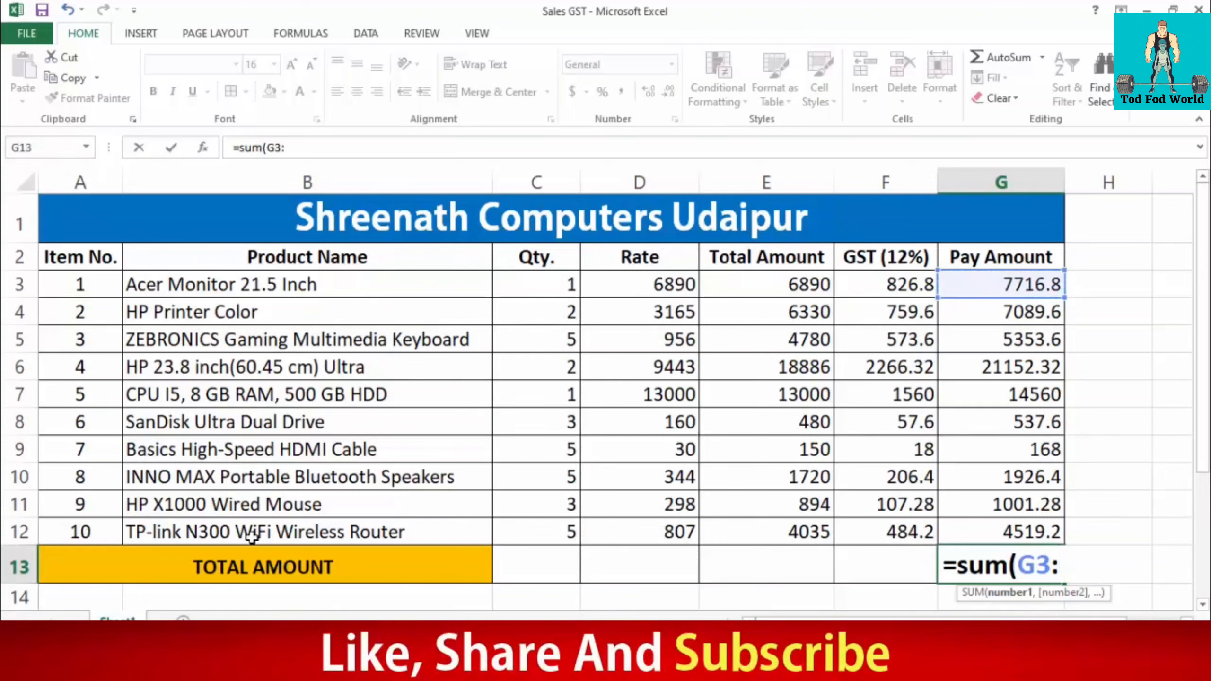
pyautogui.click(1001, 532)
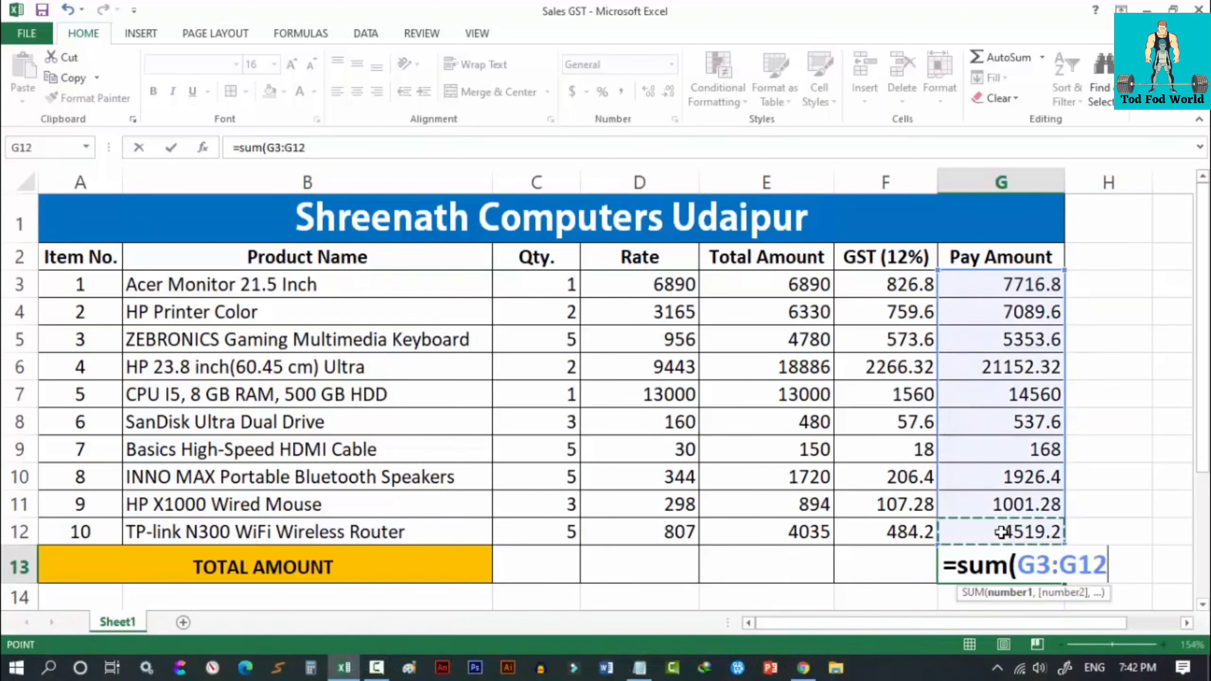
pyautogui.write(')')
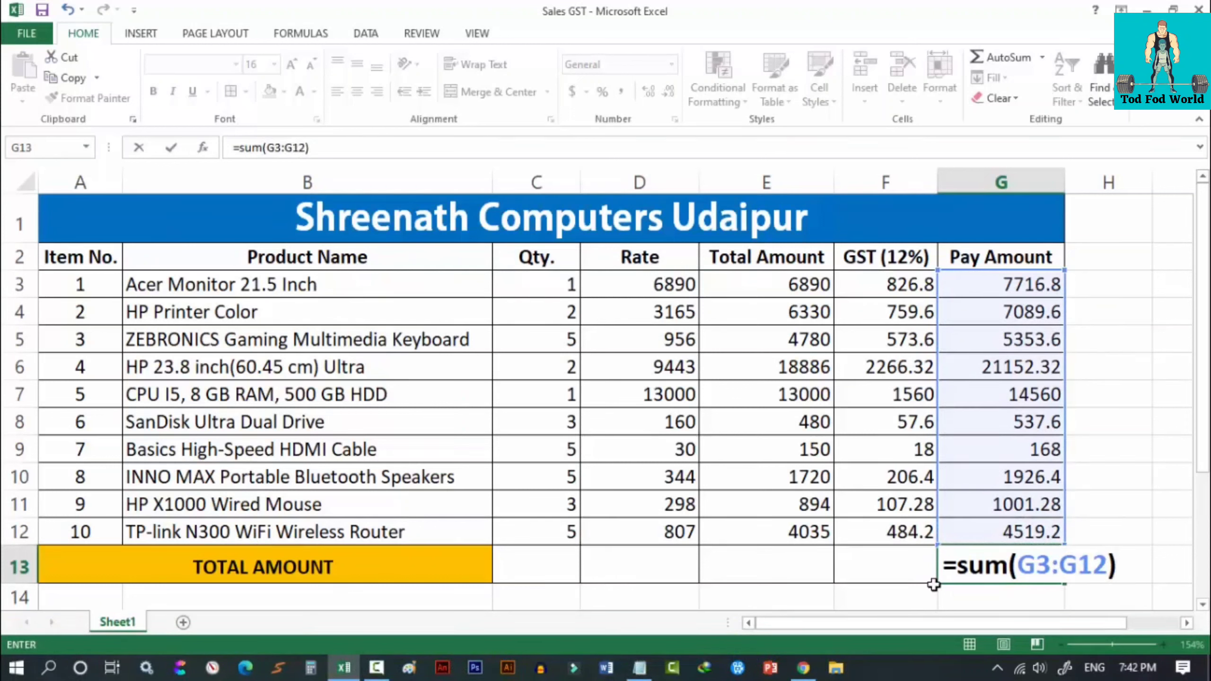
pyautogui.press('Return')
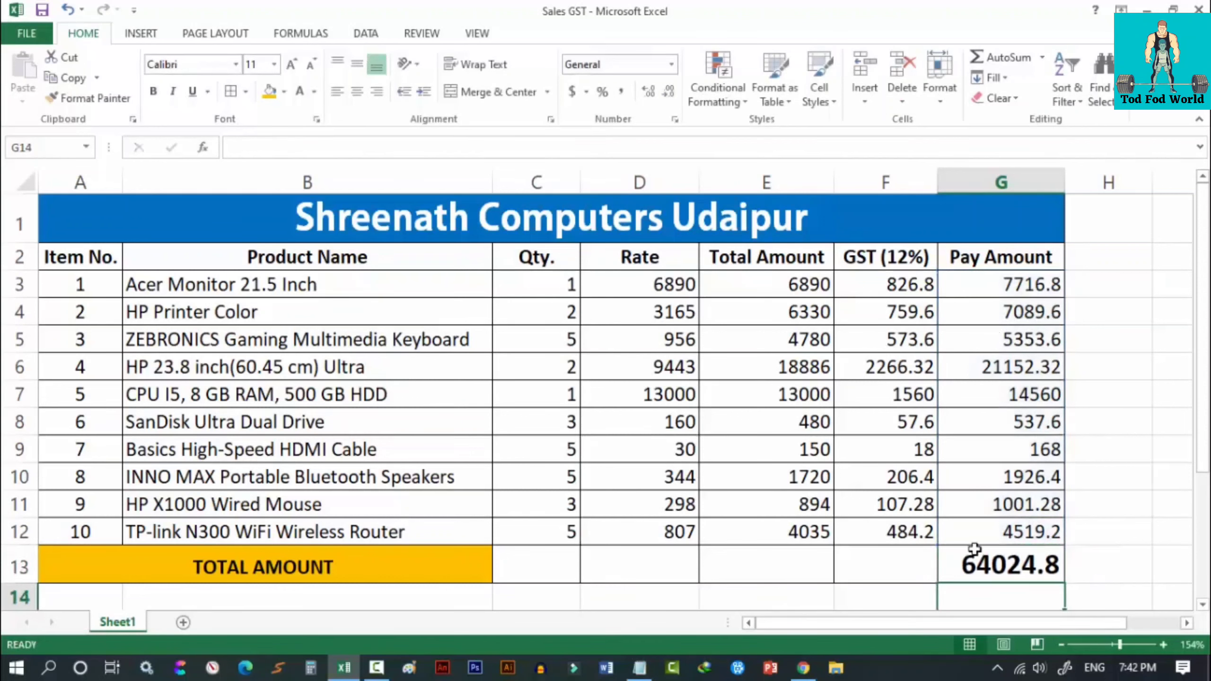
pyautogui.click(974, 553)
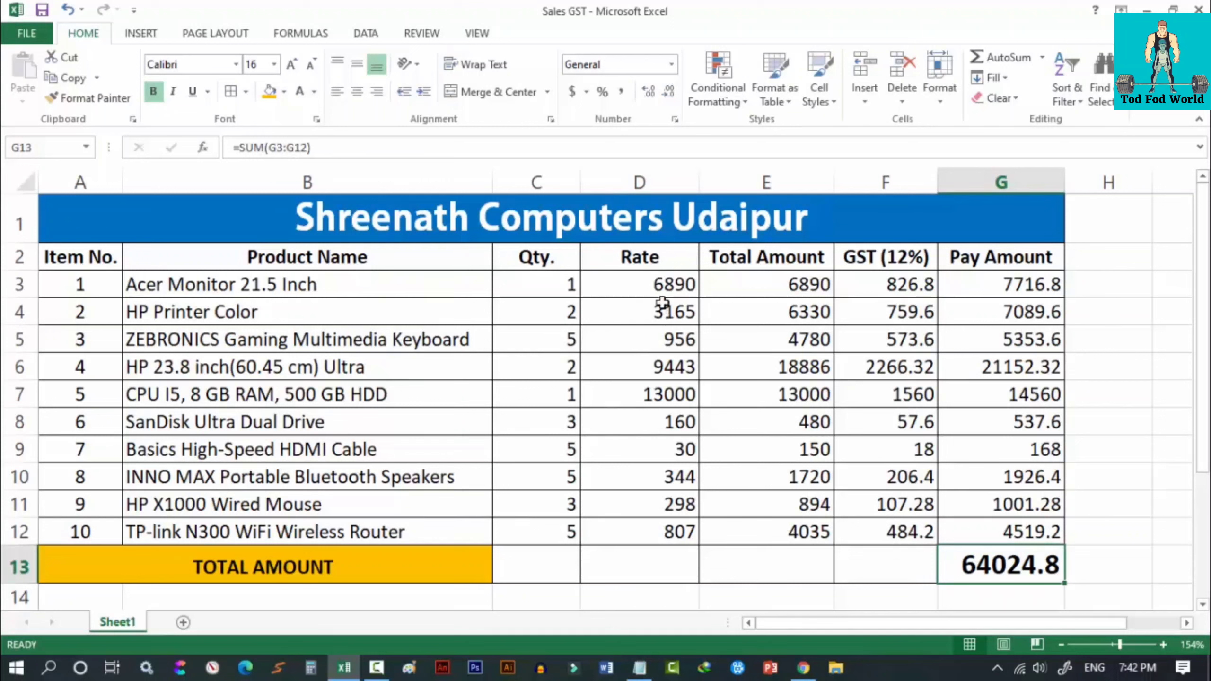
# Set the Acer monitor's rate in D3 to 7000 and check its GST and the grand total.
pyautogui.doubleClick(661, 287)
pyautogui.moveTo(651, 284); pyautogui.dragTo(698, 285)
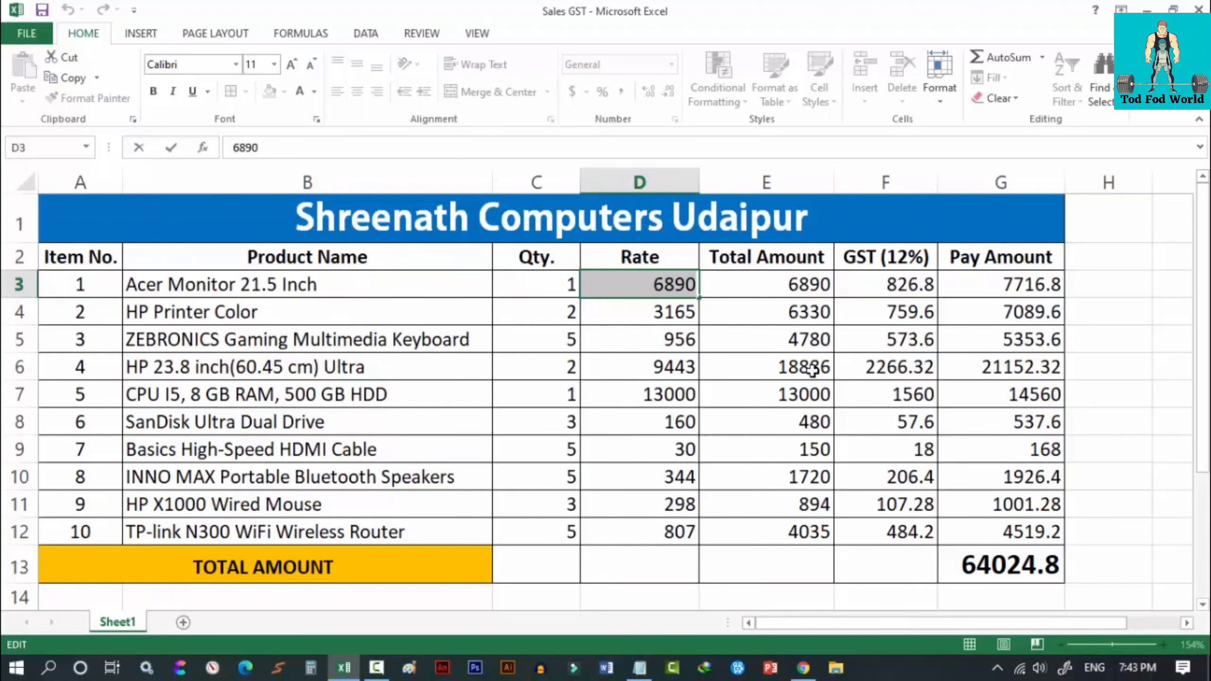
pyautogui.write('7000')
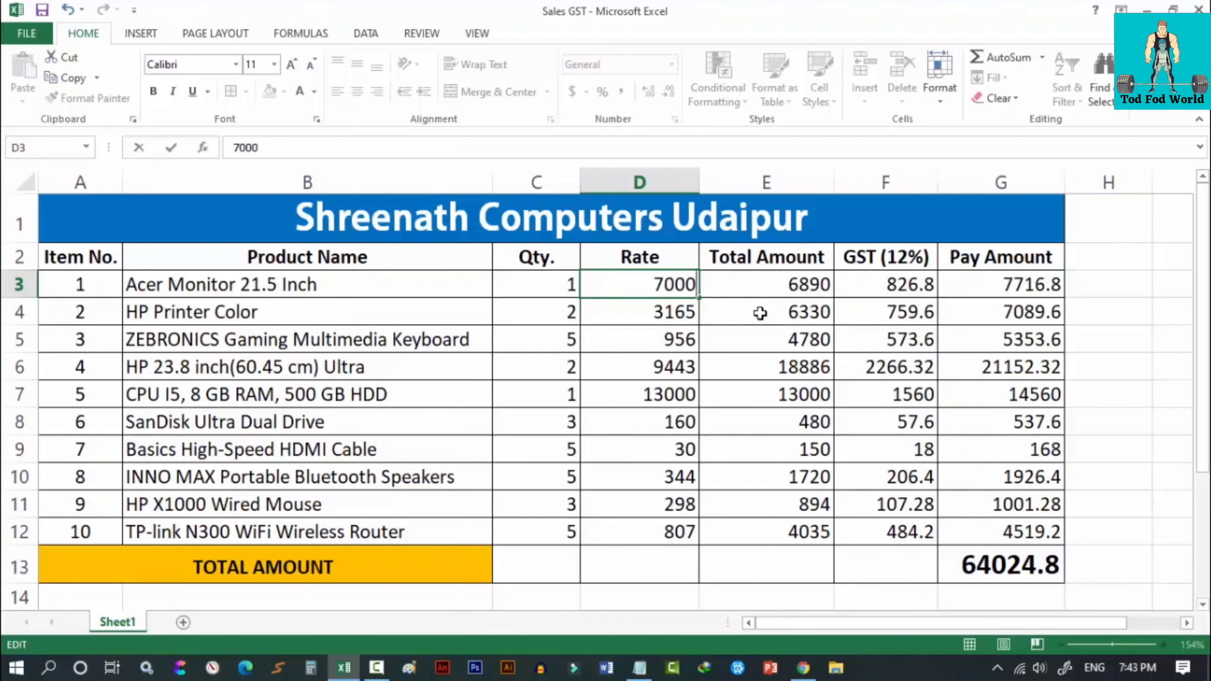
pyautogui.press('Tab')
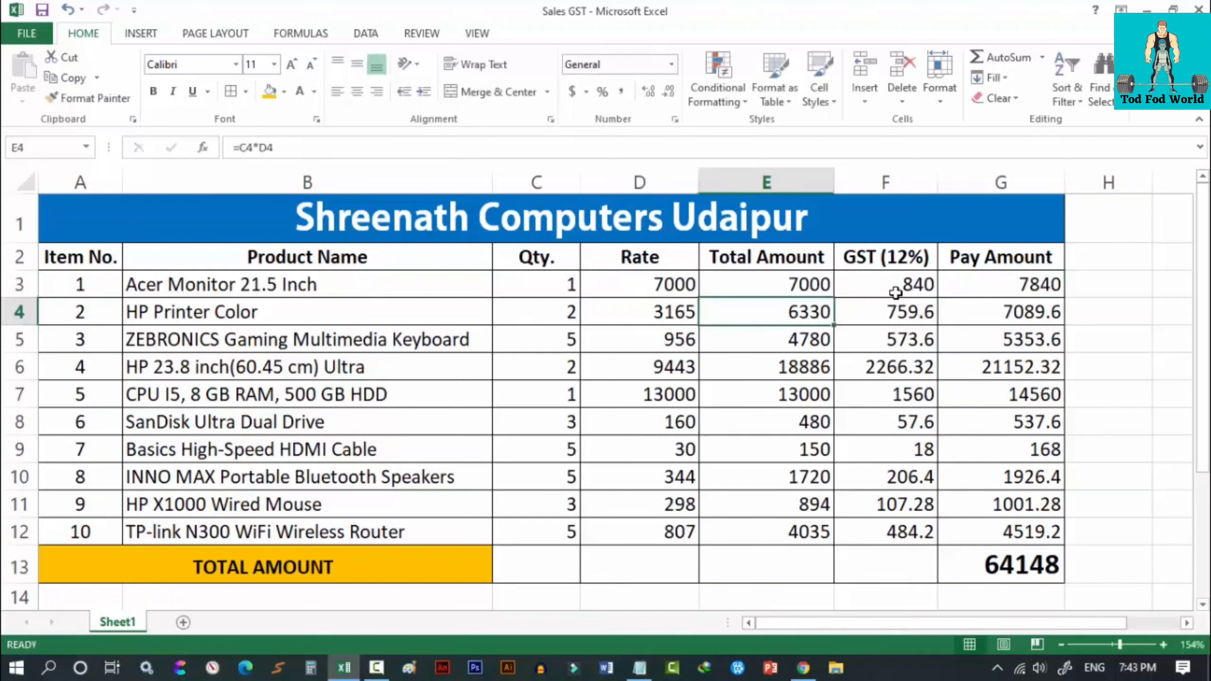
pyautogui.click(913, 288)
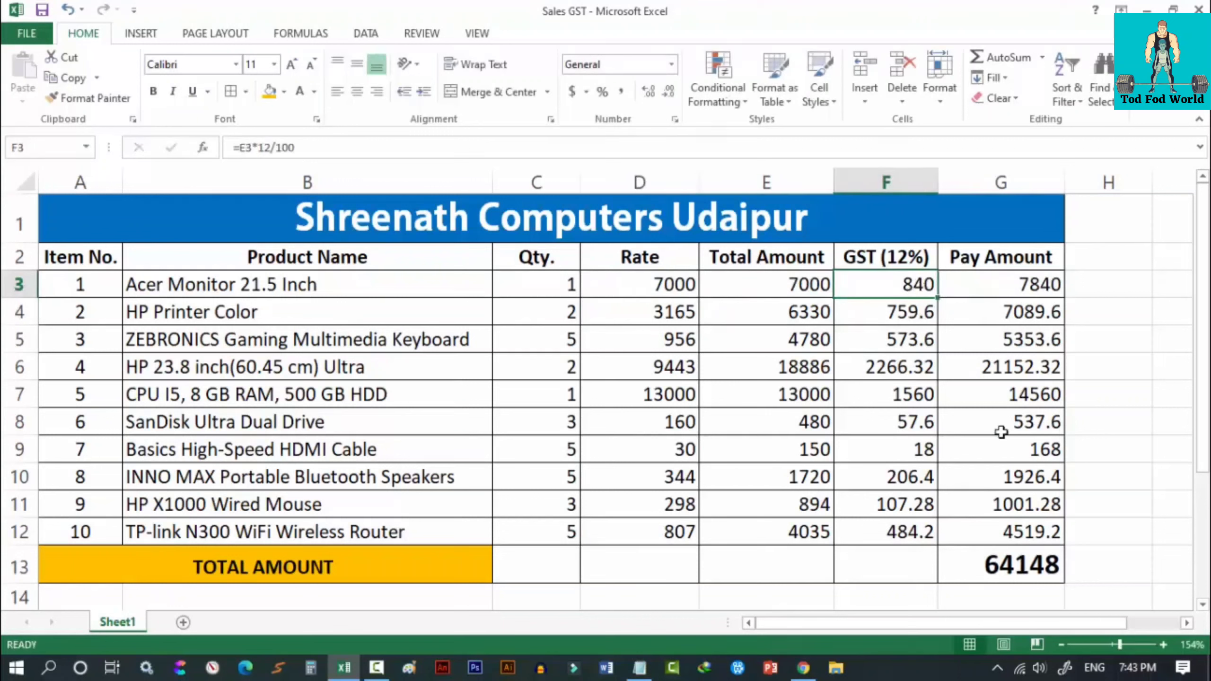
pyautogui.click(1014, 563)
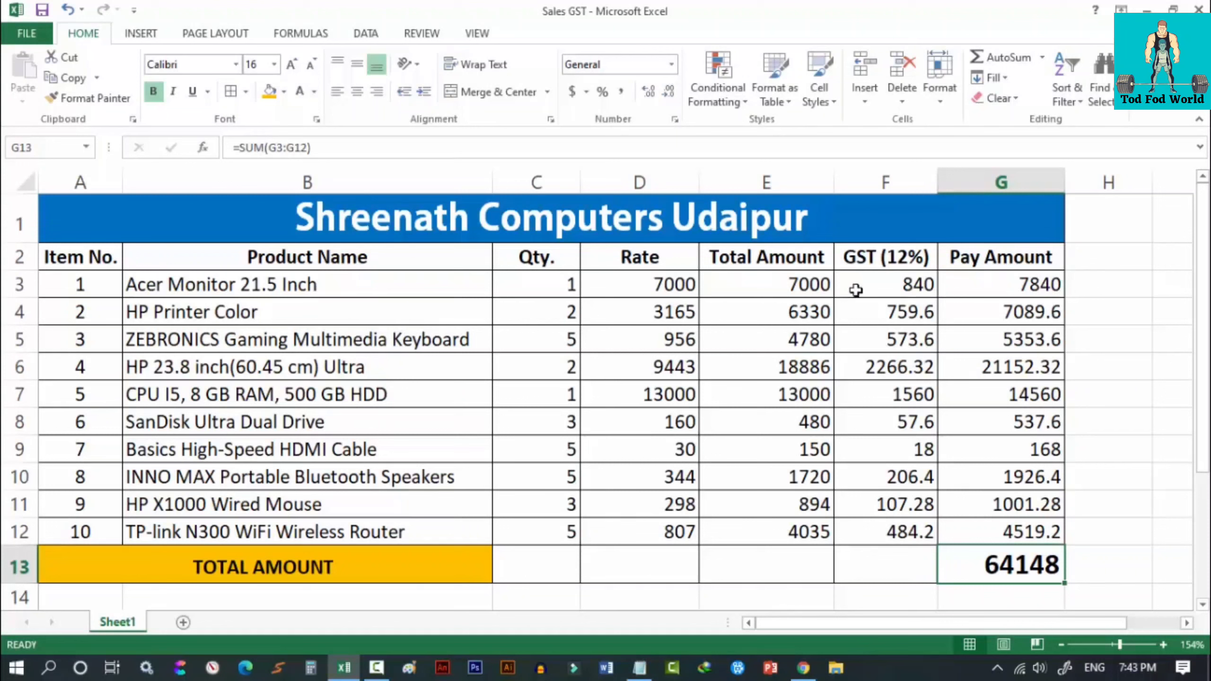
pyautogui.click(871, 263)
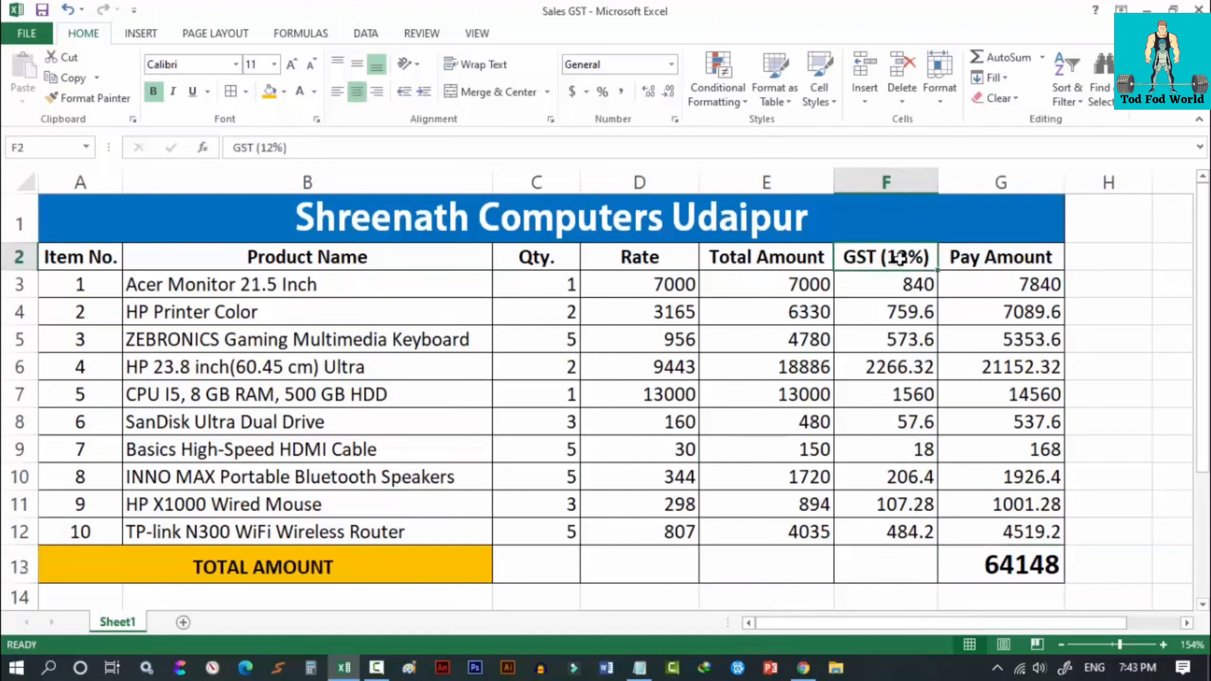